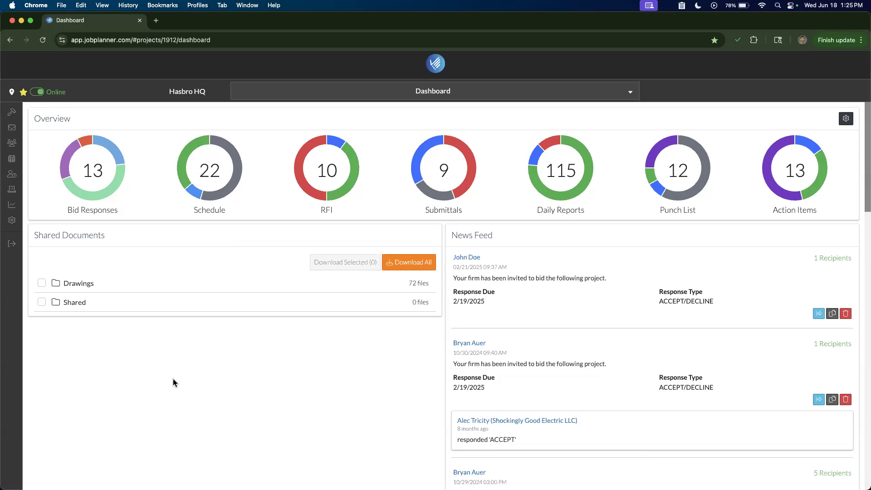
Step: Open the project's bidding Messaging page and open Contacts in a separate browser tab
click(254, 91)
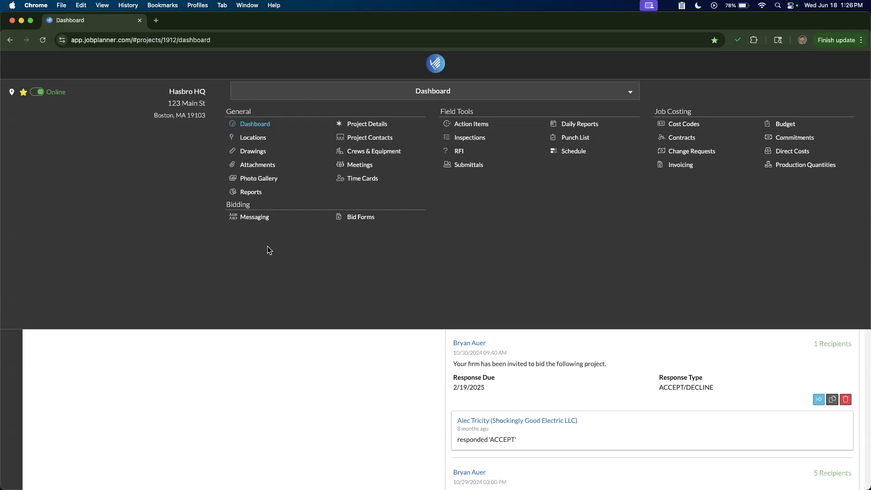
click(258, 217)
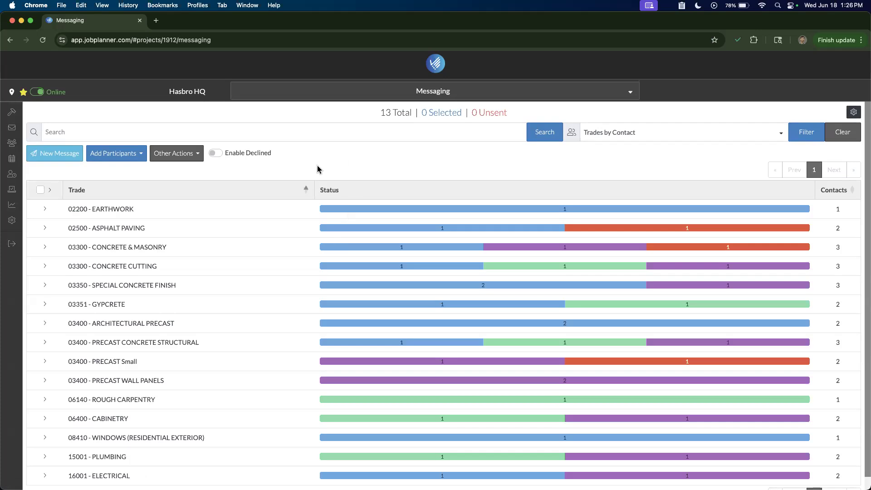
mouse_move(21, 146)
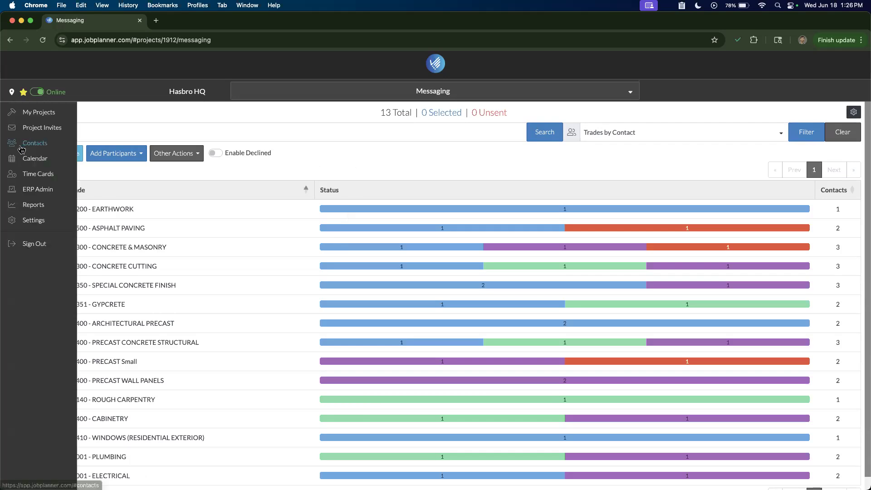
super+click(48, 142)
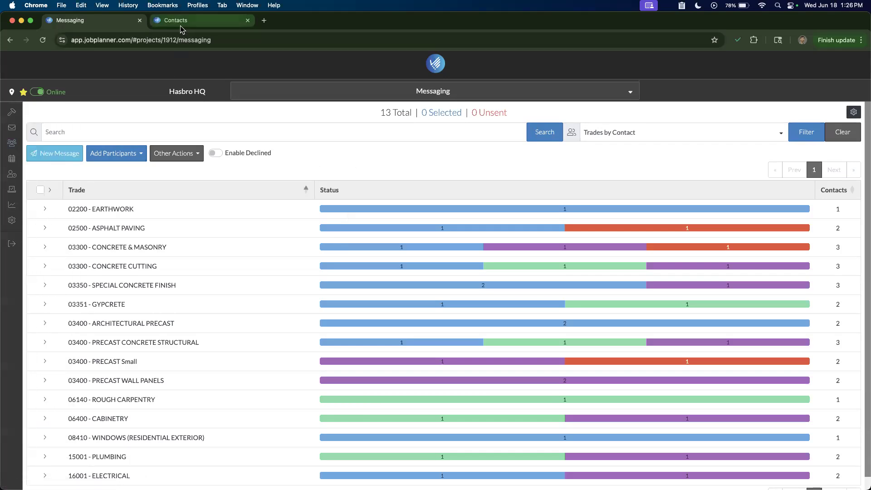
click(181, 23)
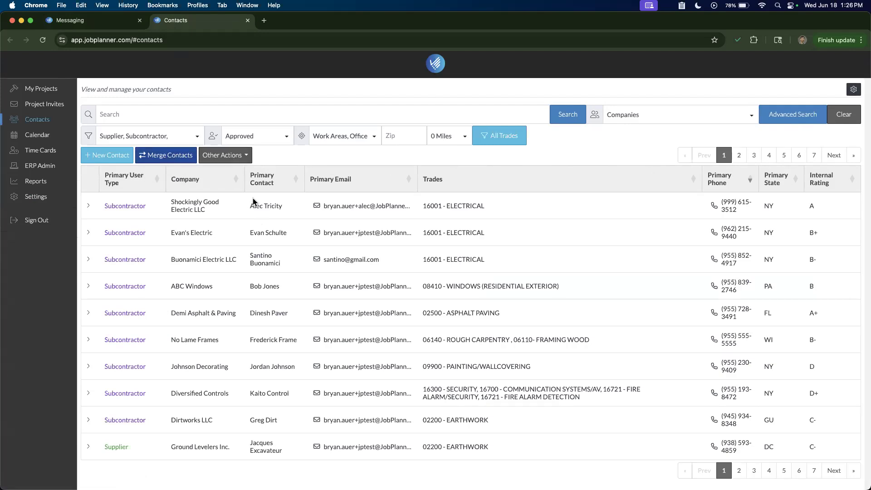
Step: Open the Shockingly Good Electric LLC company record and review its trades, labor status, certifications and sector fields
click(223, 158)
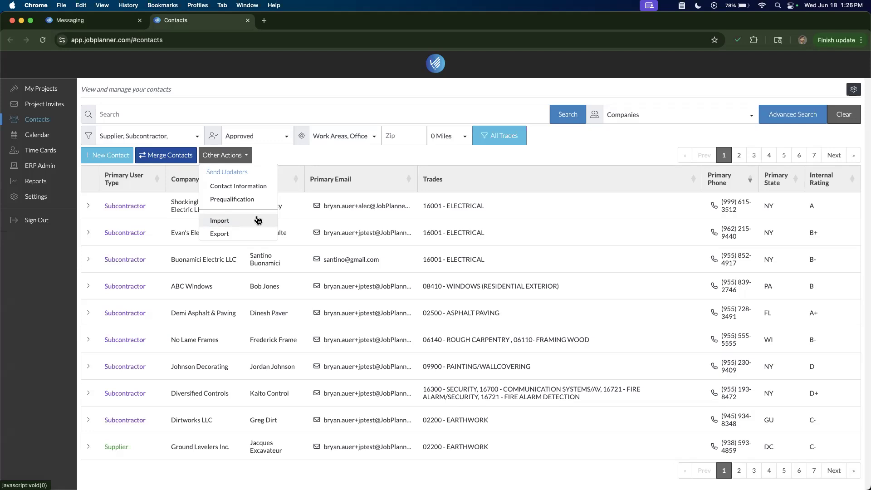
click(287, 158)
double_click(229, 201)
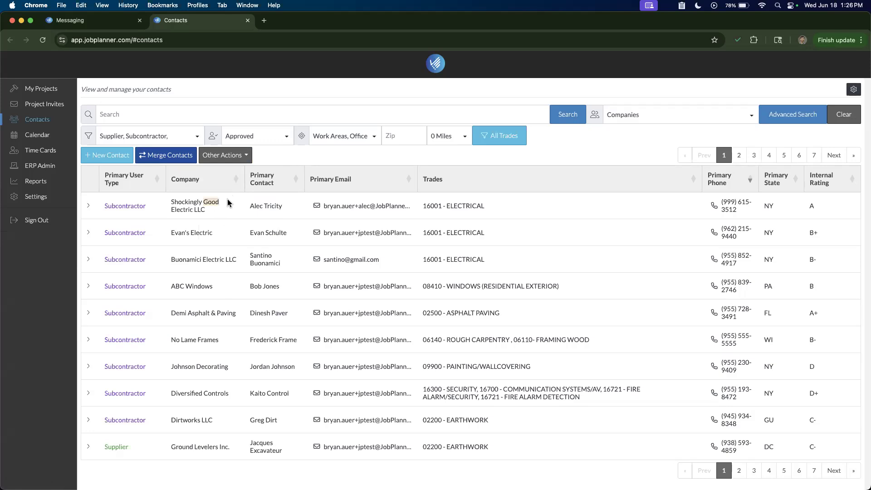
scroll(425, 199, down, 1)
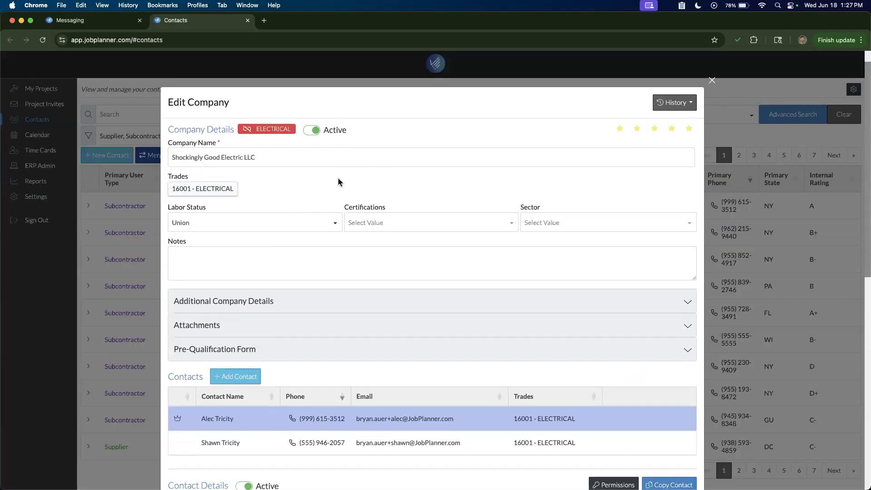
scroll(303, 191, down, 2)
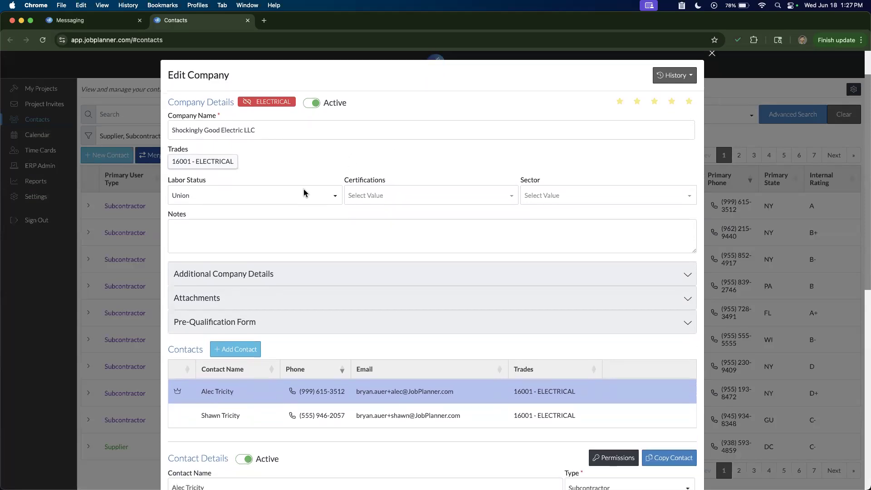
click(296, 184)
click(301, 158)
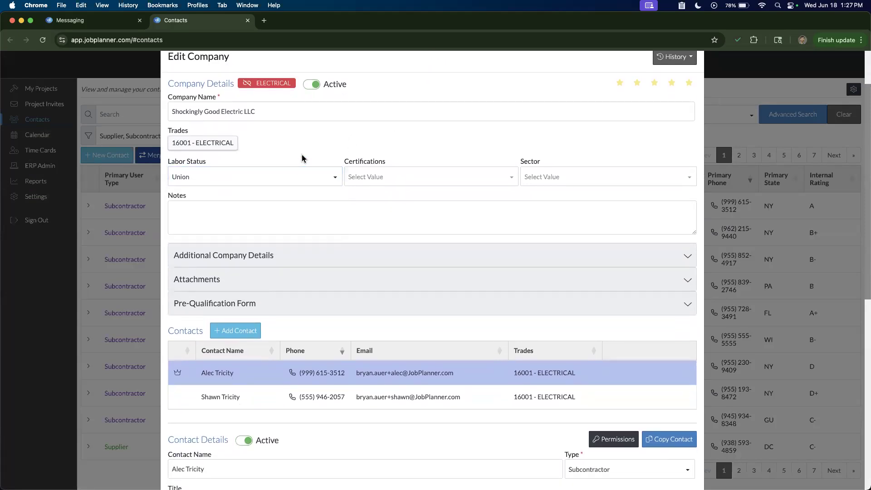
scroll(461, 154, down, 1)
scroll(458, 155, down, 1)
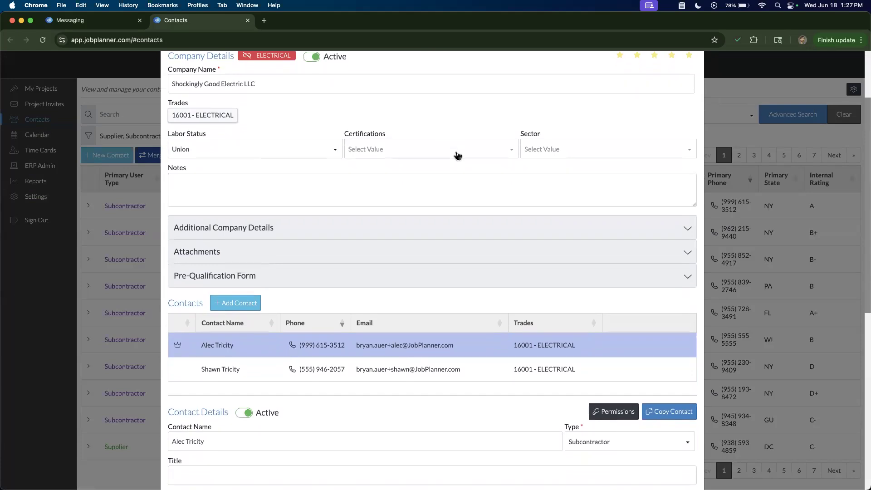
scroll(456, 153, down, 3)
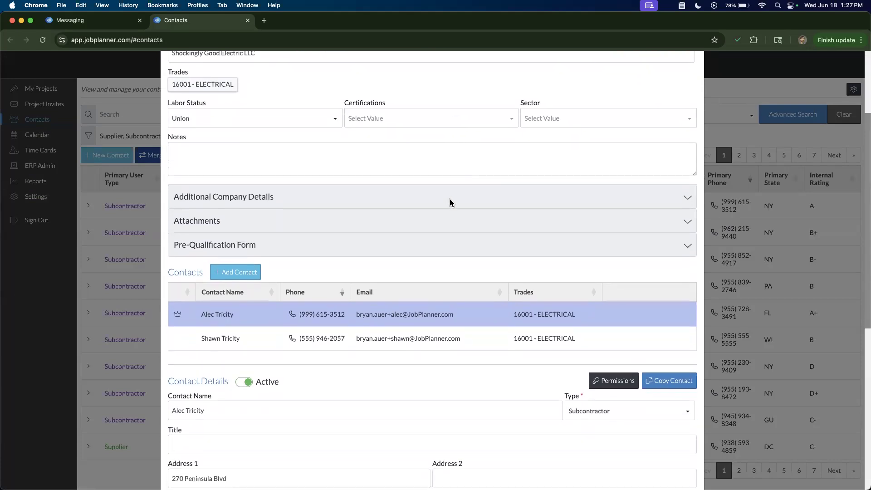
Step: Expand the additional company details and check the available Internal Rating options
click(451, 199)
scroll(384, 262, down, 1)
click(334, 219)
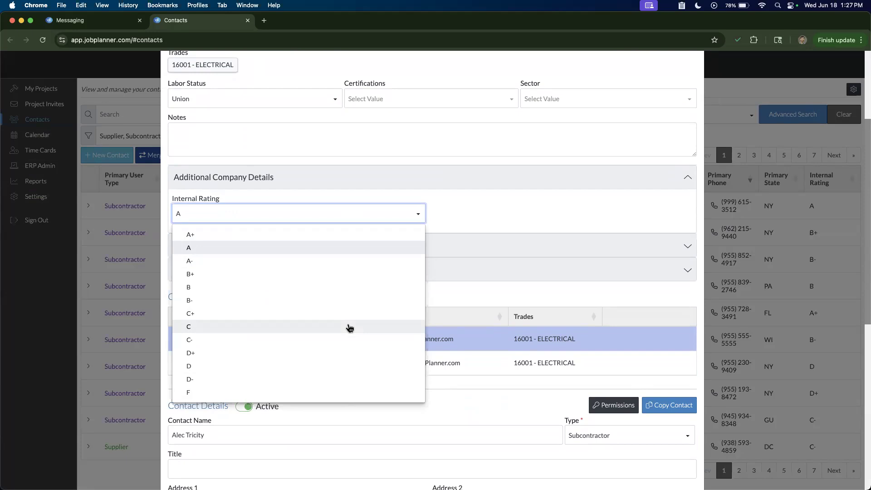
click(404, 211)
scroll(458, 213, down, 4)
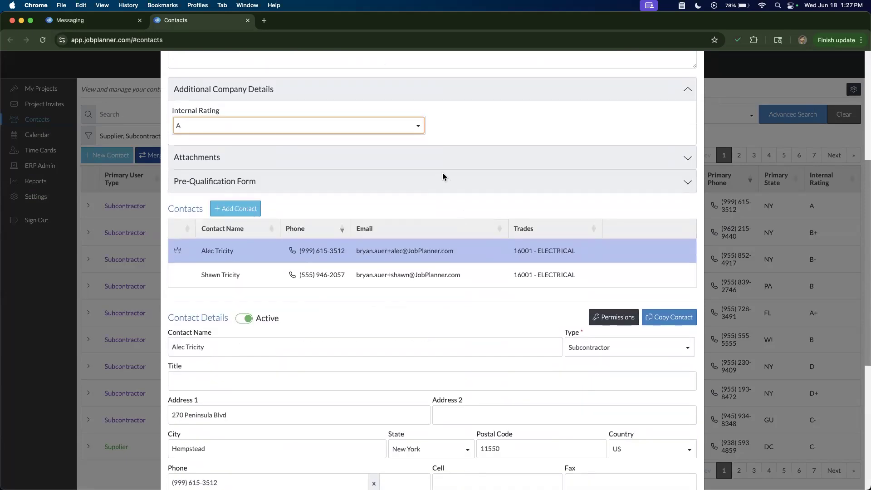
Step: Review the Regions, Insurance/Bonding and Performance sections and the expiry date of the company's Pre-Qualification Form
click(437, 181)
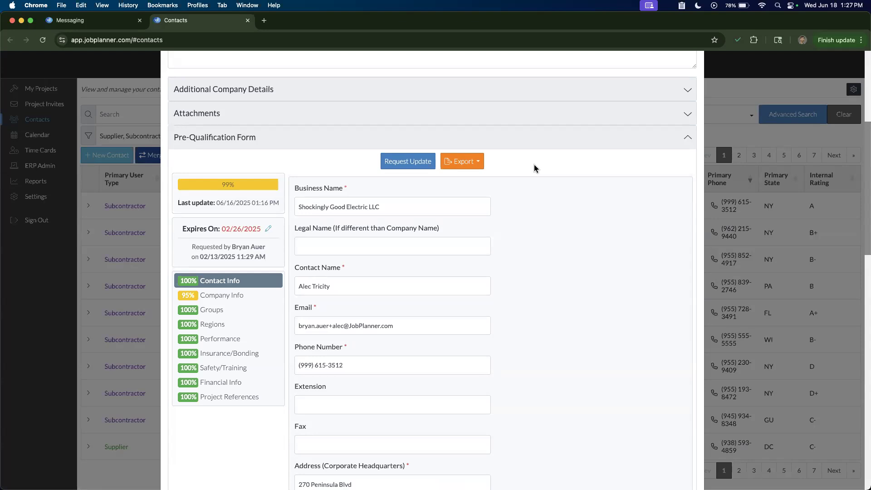
click(216, 327)
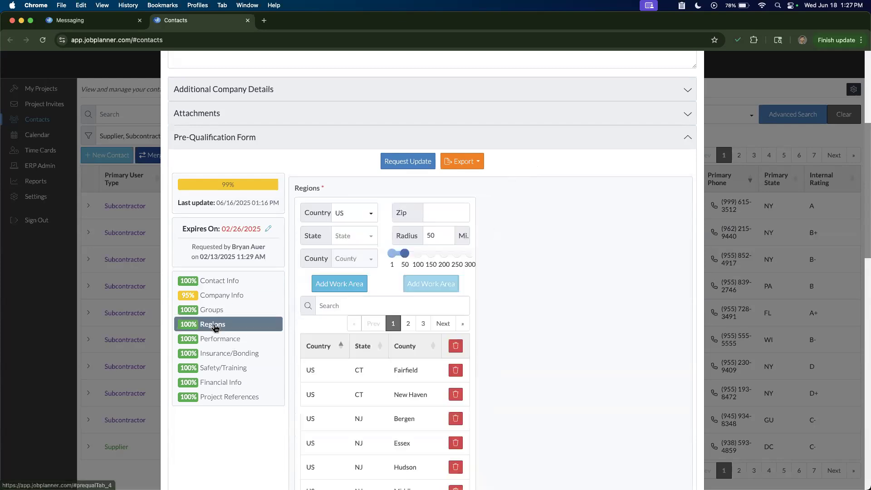
scroll(529, 186, down, 1)
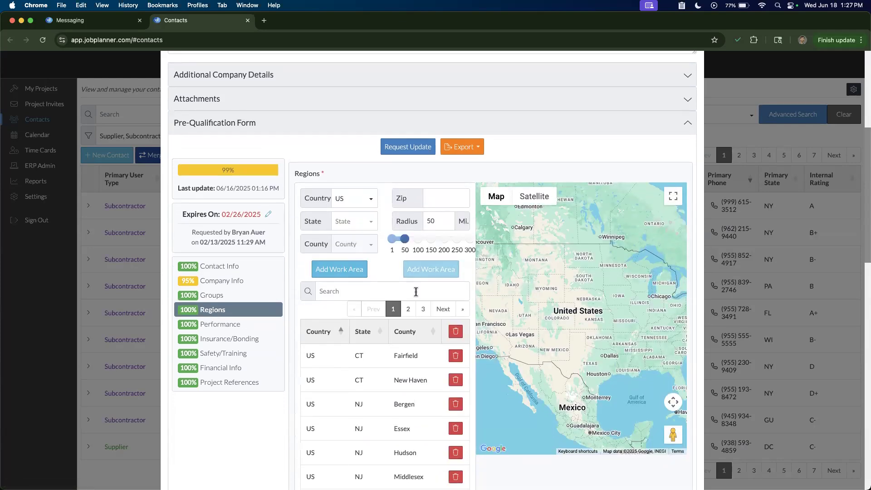
scroll(416, 291, down, 4)
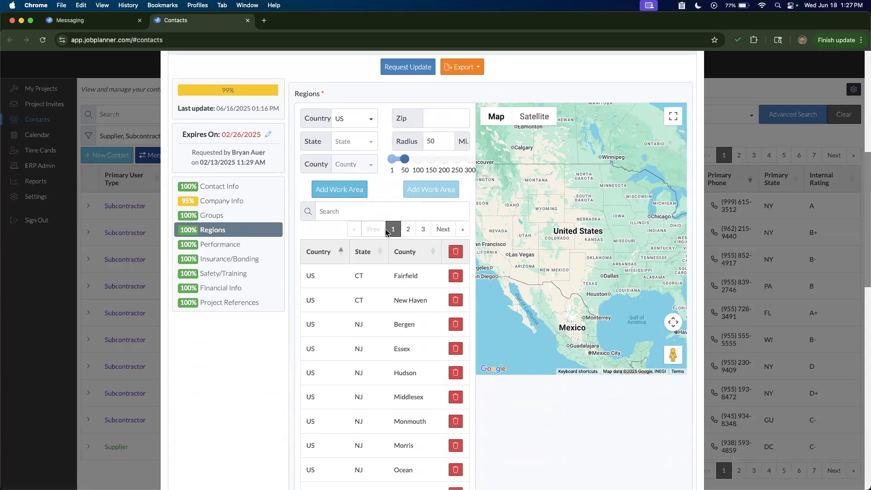
click(222, 260)
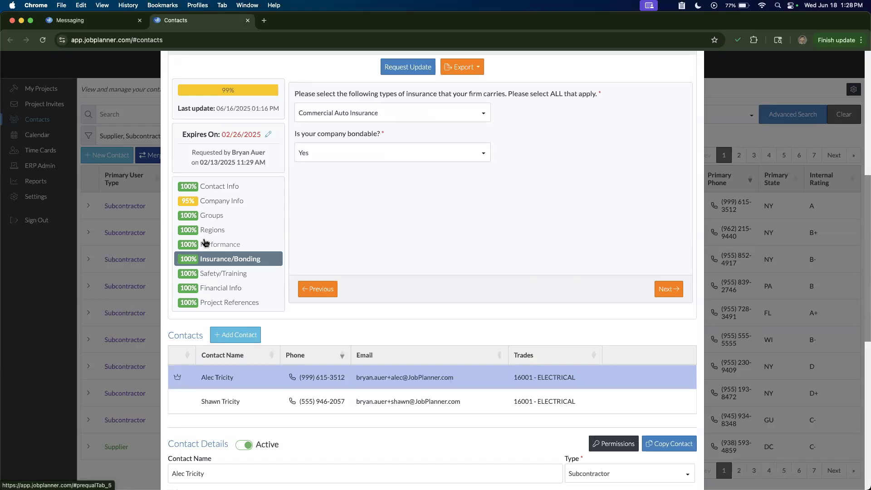
click(222, 243)
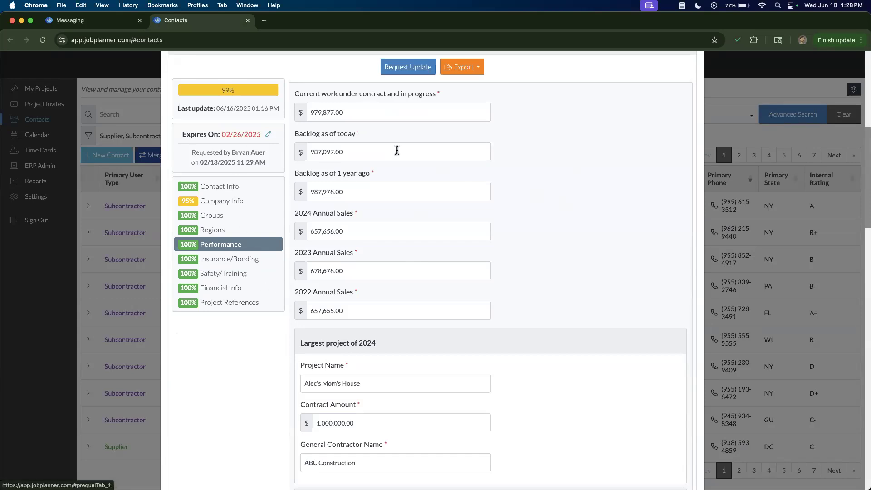
scroll(499, 136, up, 1)
scroll(625, 119, up, 1)
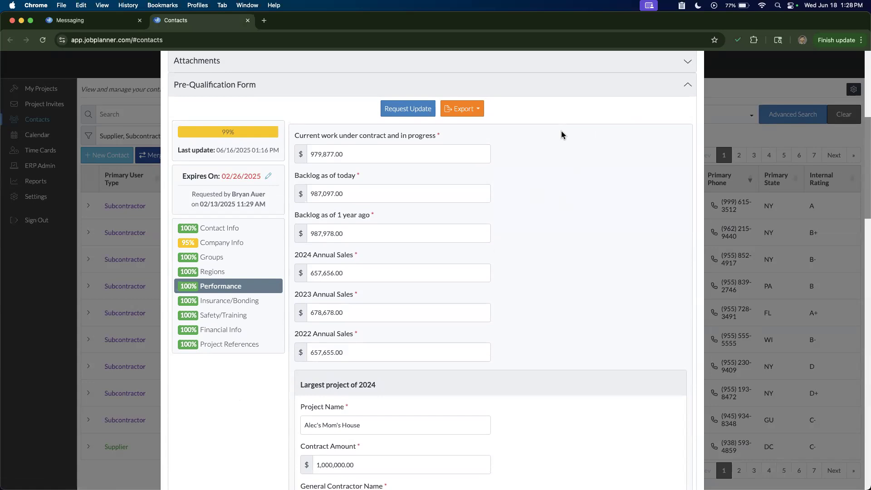
drag(215, 175, 263, 182)
Step: Collapse the Pre-Qualification Form and review the company's contacts list and the primary contact's details
click(630, 84)
scroll(537, 199, down, 1)
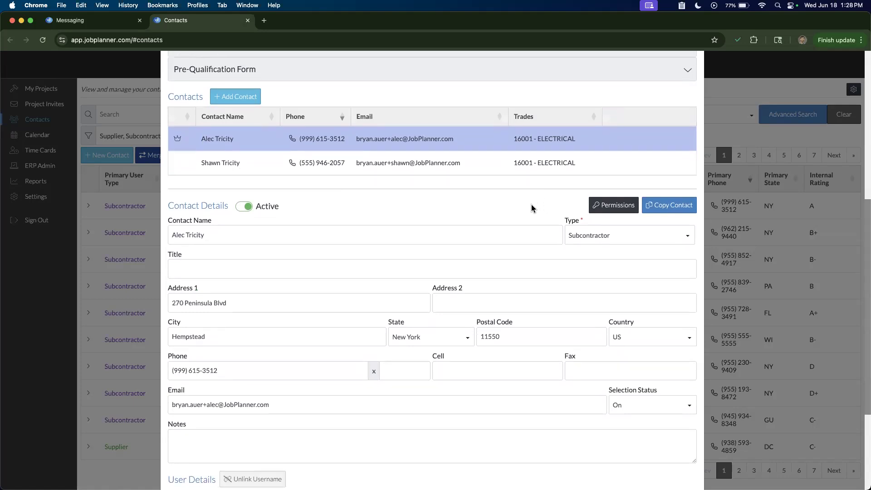
scroll(526, 196, up, 7)
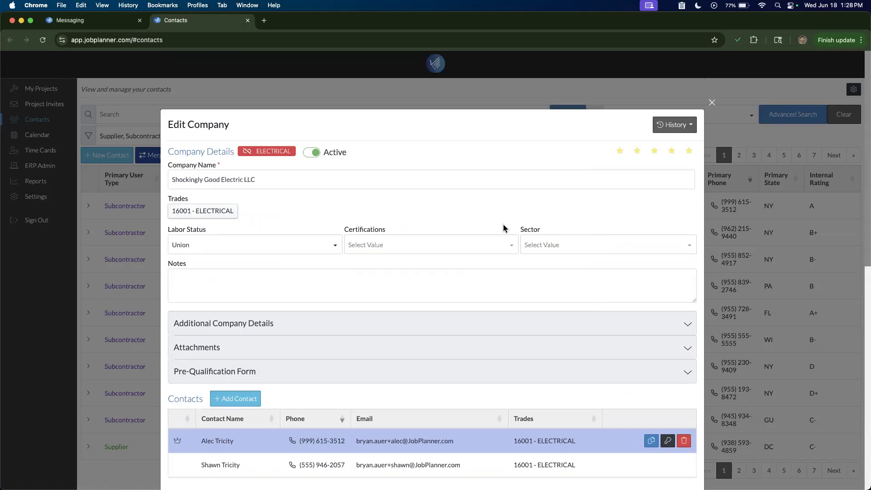
scroll(279, 194, down, 10)
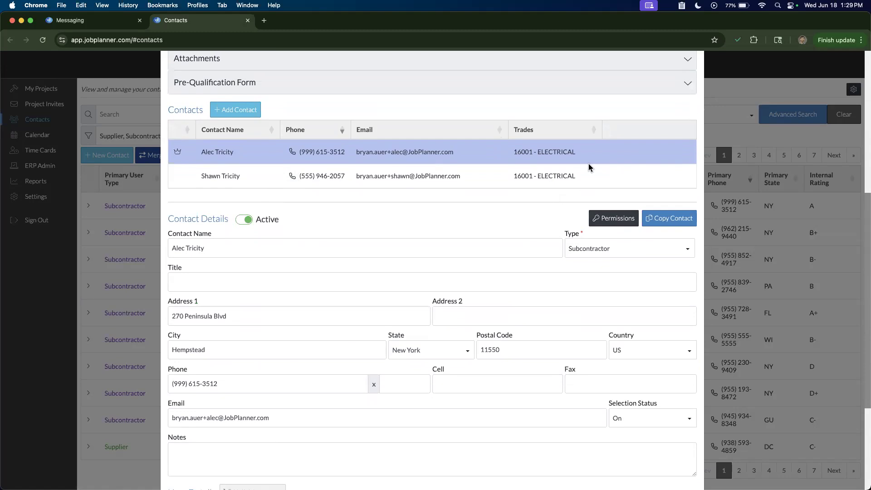
Step: Override the second contact's inherited project permissions, turning off Add for RFI, Punch List and Action Items, and leave the permissions dialog
click(667, 176)
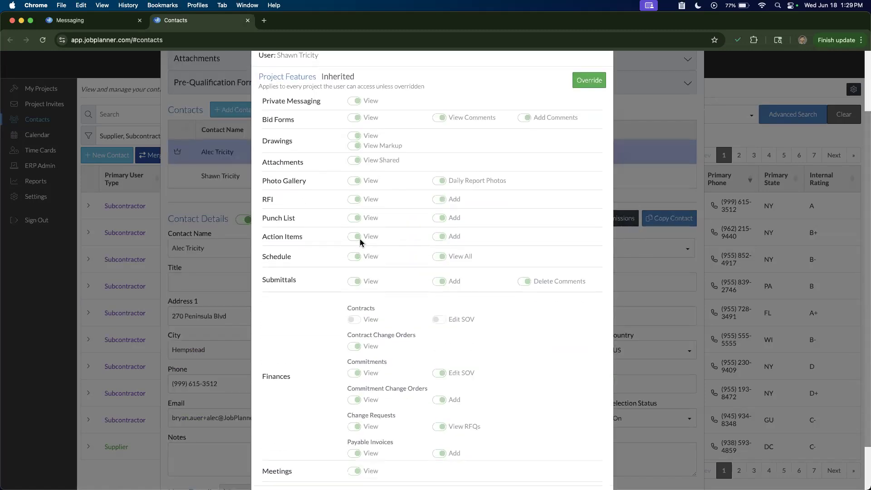
click(579, 100)
click(439, 220)
click(439, 238)
click(439, 257)
click(439, 301)
click(439, 302)
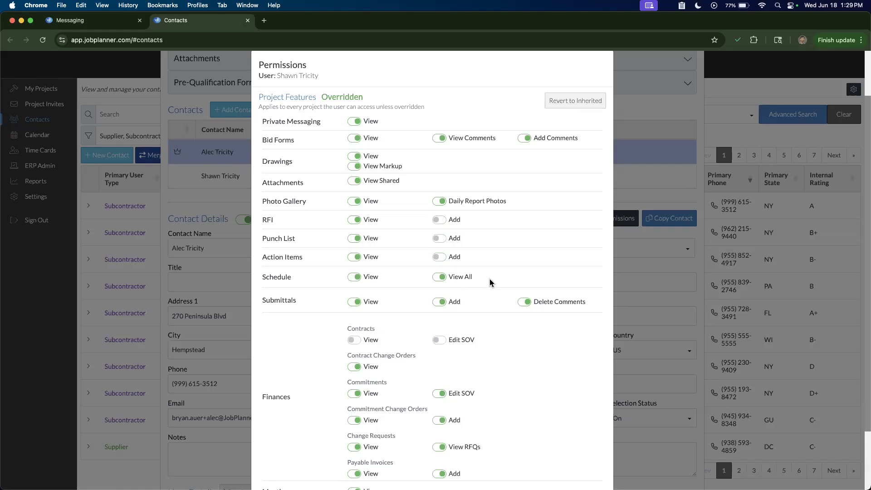
scroll(491, 283, down, 5)
click(572, 447)
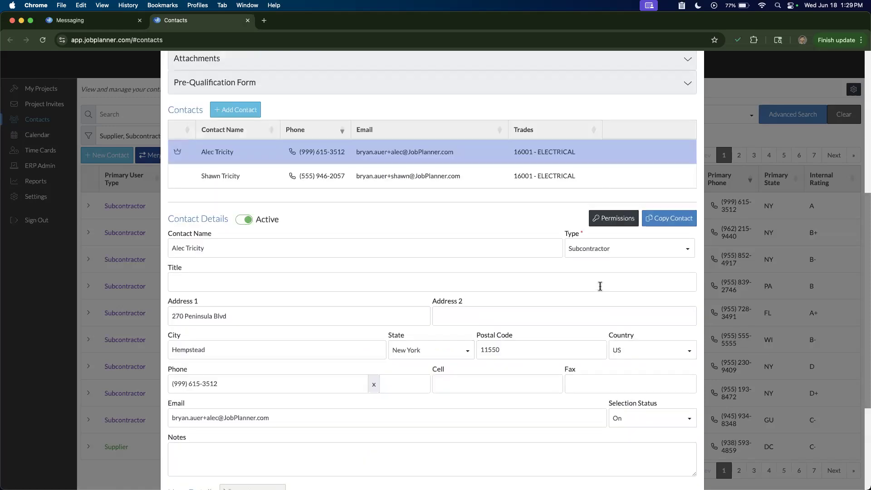
Step: Close the company record and the Contacts browser tab to return to the project's Messaging page
scroll(600, 277, down, 5)
click(608, 447)
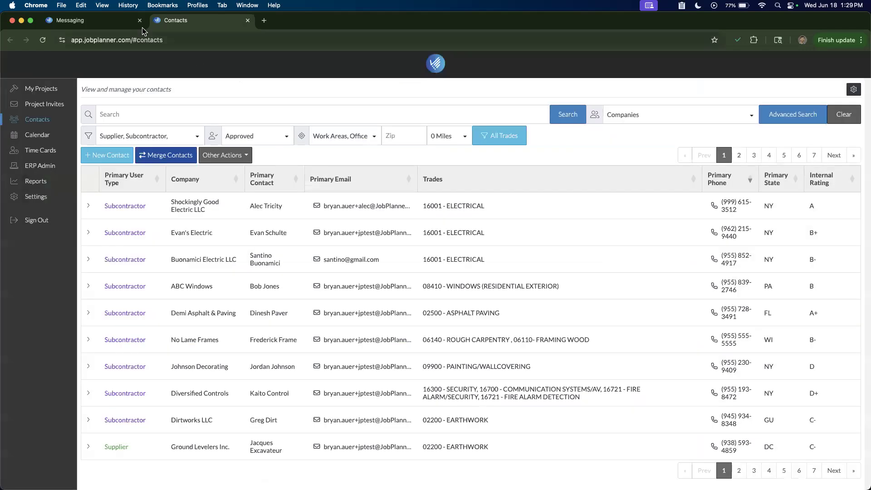
key(super+w)
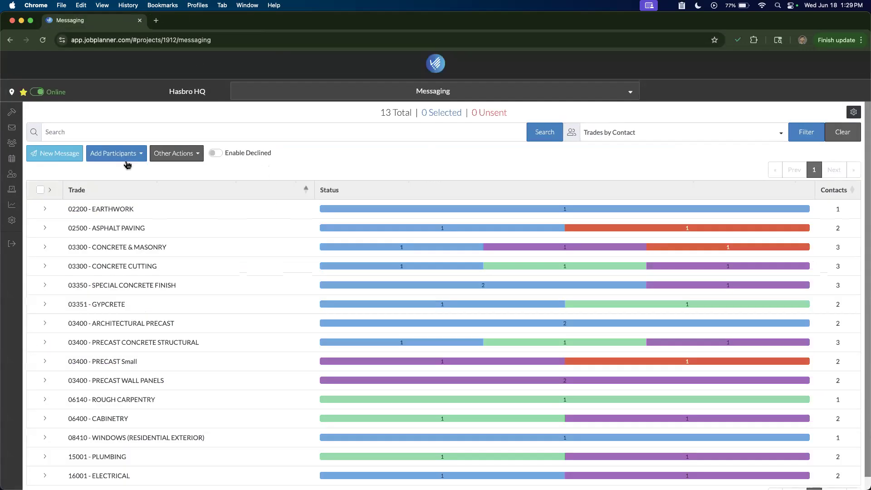
Step: Start adding participants from the address book with Simple Search and set the search radius to 100 miles
click(124, 155)
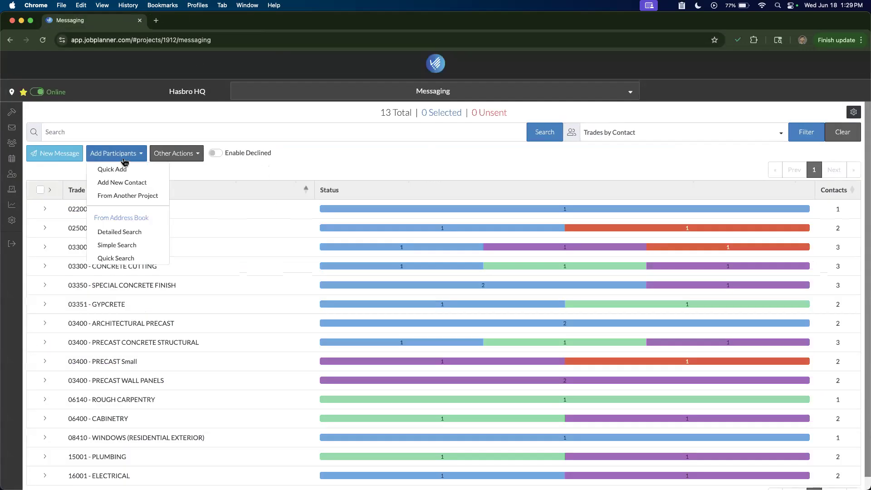
click(149, 245)
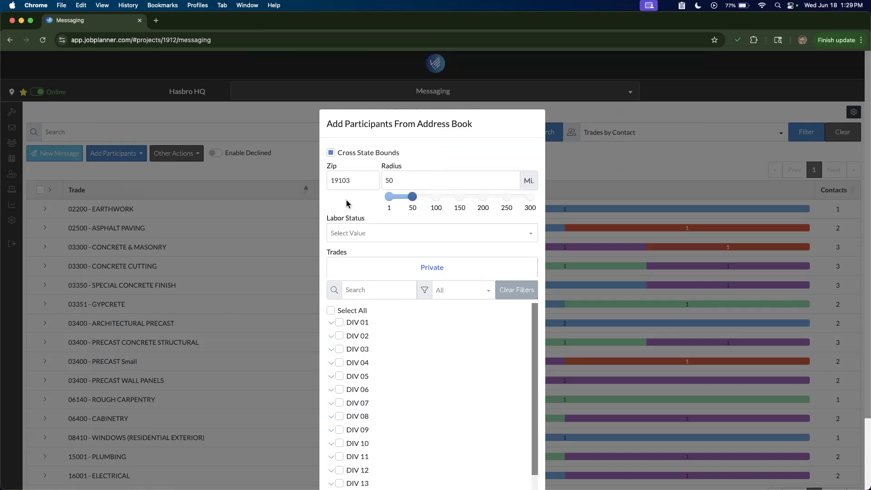
click(371, 177)
drag(413, 197, 437, 200)
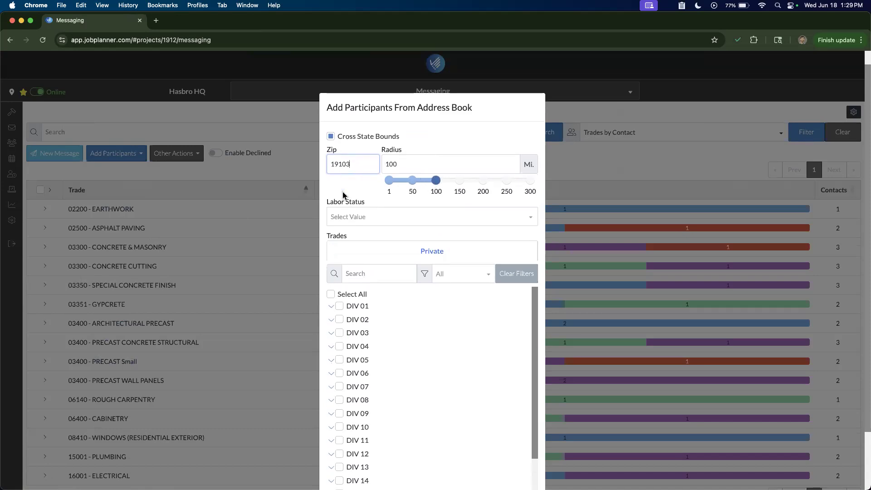
Step: Try Non-Union as the labor status filter for the participant search and clear it again
click(377, 217)
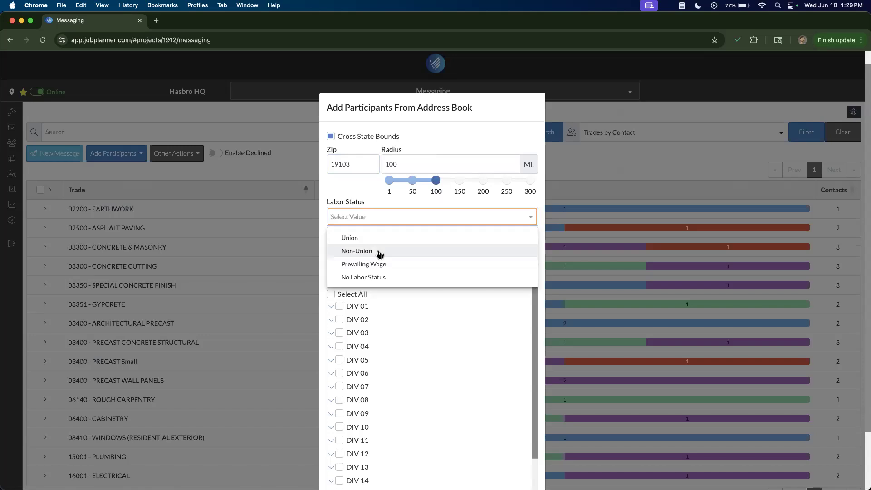
click(380, 254)
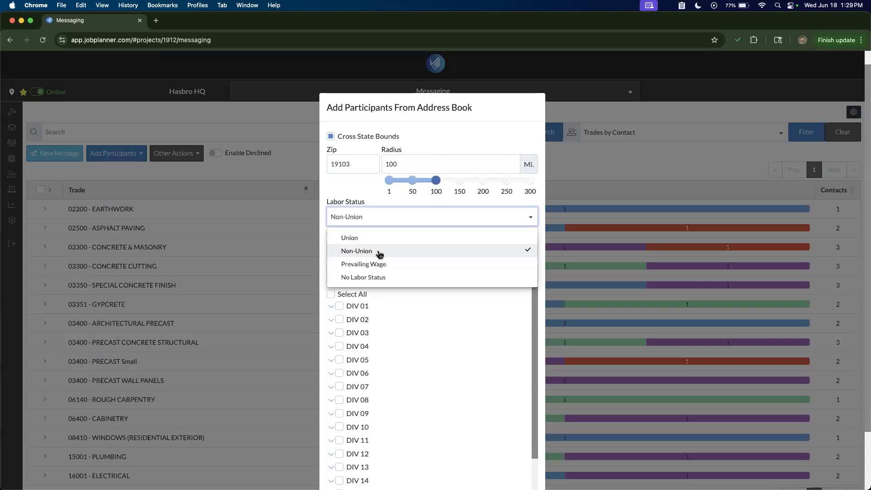
click(379, 253)
click(371, 219)
scroll(347, 192, down, 2)
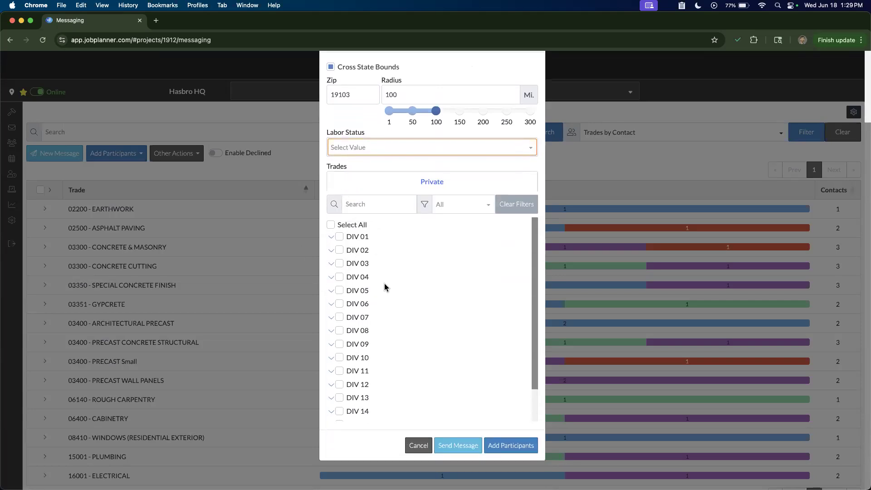
Step: Select all DIV 03 trades for the participant search and start a project message to the matching participants
click(339, 264)
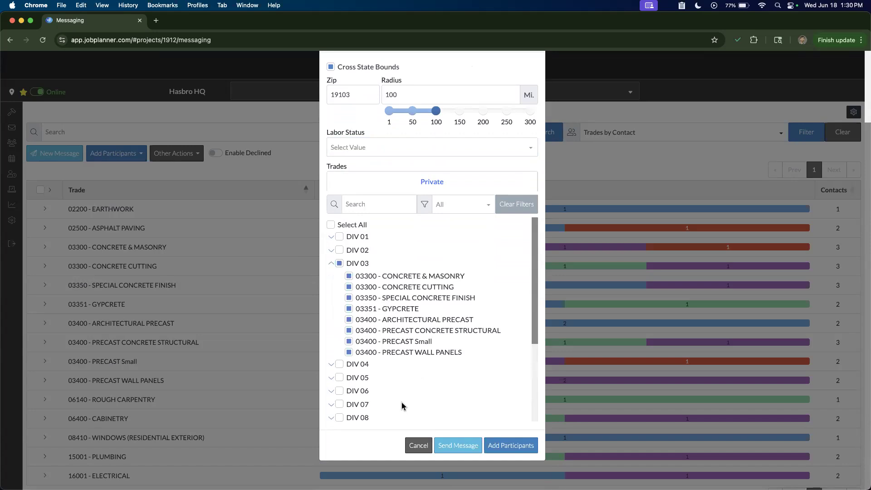
scroll(402, 406, down, 5)
scroll(397, 385, up, 2)
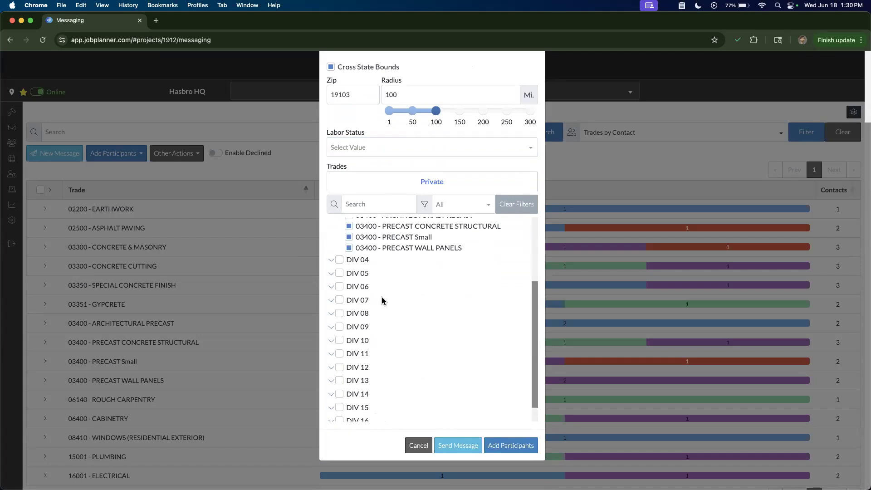
scroll(382, 296, up, 4)
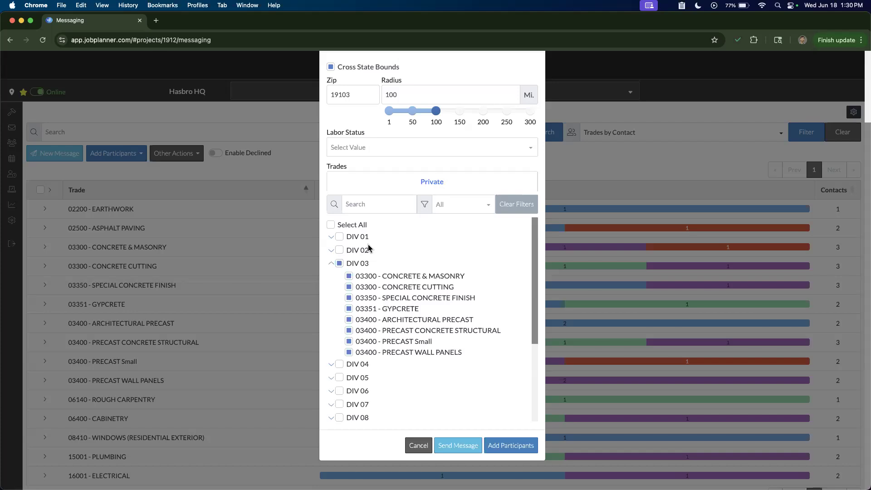
click(451, 444)
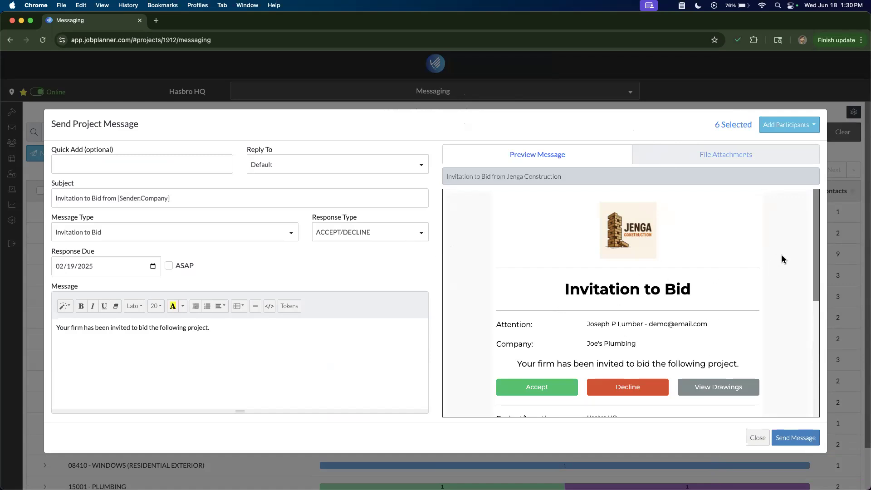
Step: Review the Invitation to Bid preview, from its response options down to the plan access section
scroll(816, 243, down, 1)
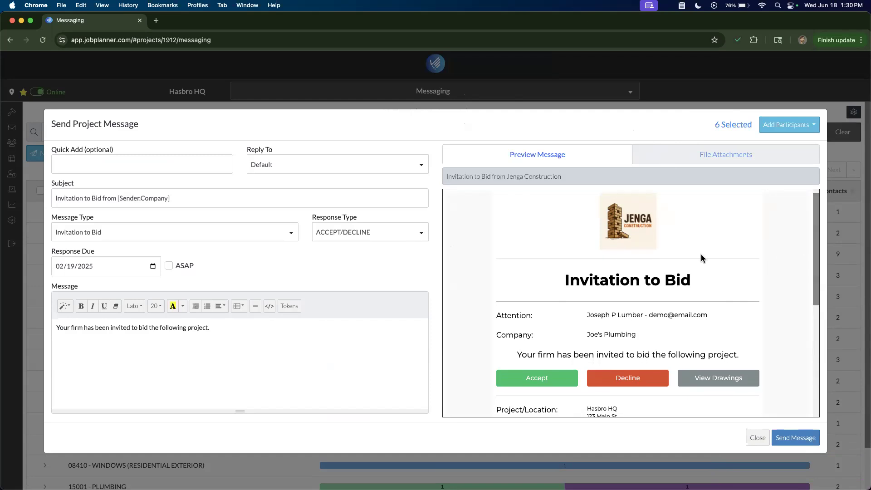
scroll(604, 314, down, 5)
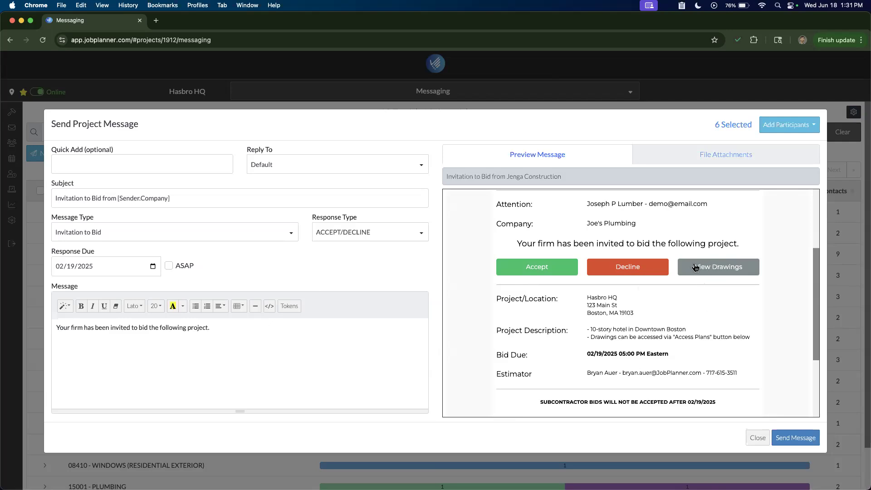
scroll(687, 283, down, 5)
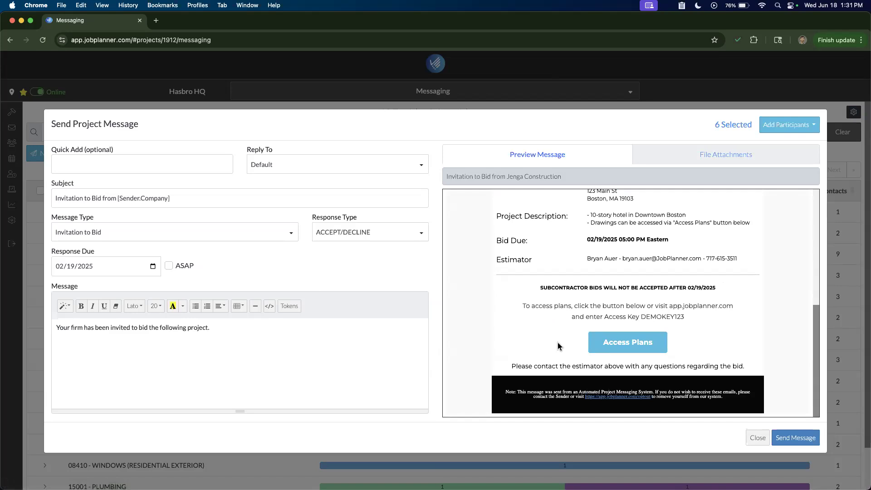
Step: View grading plan C.3 in the project's Drawings in a separate browser tab and close that tab
click(156, 20)
click(226, 55)
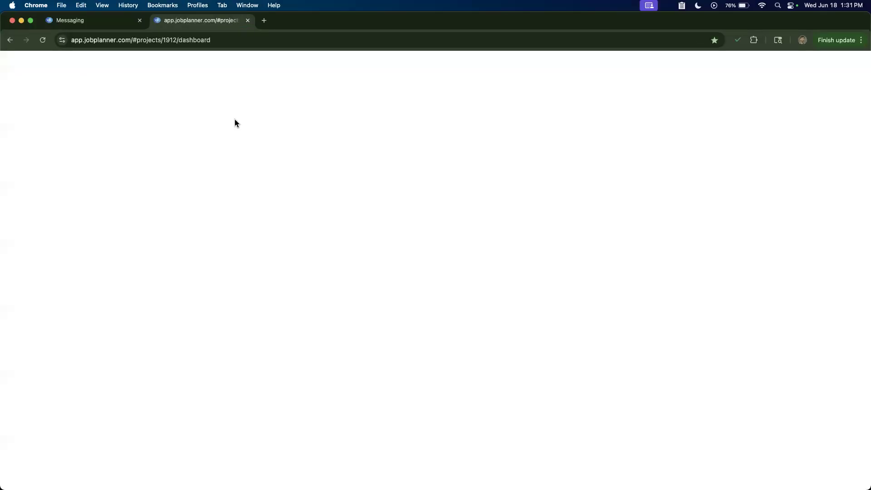
click(276, 92)
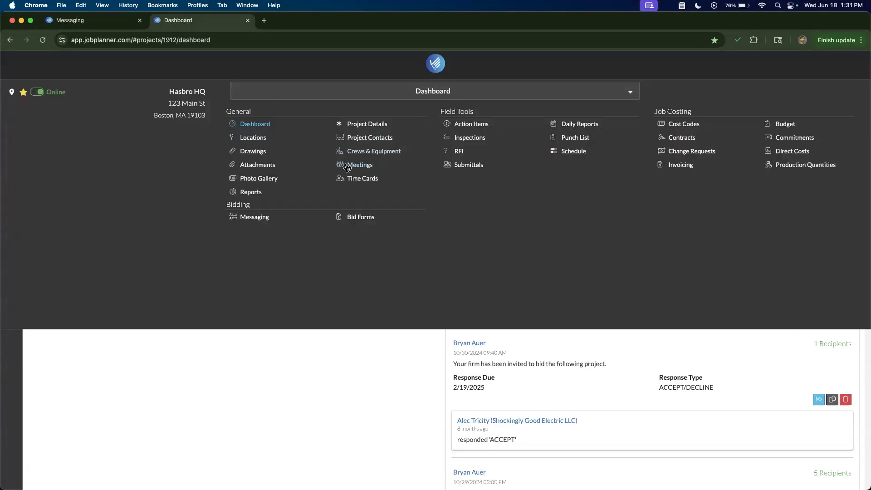
click(252, 151)
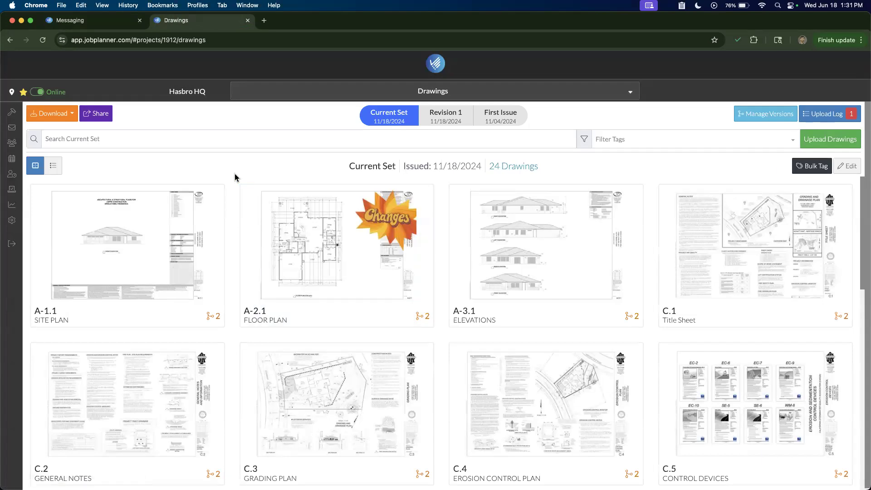
scroll(234, 179, down, 1)
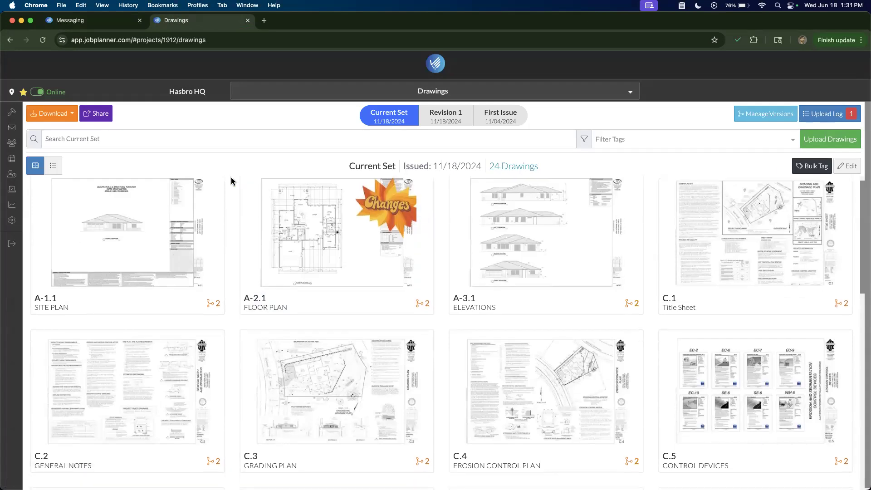
click(287, 363)
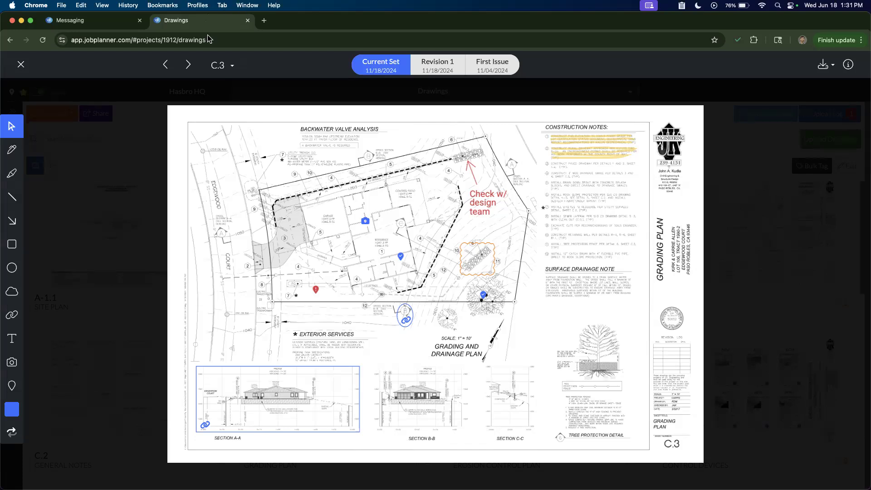
key(super+w)
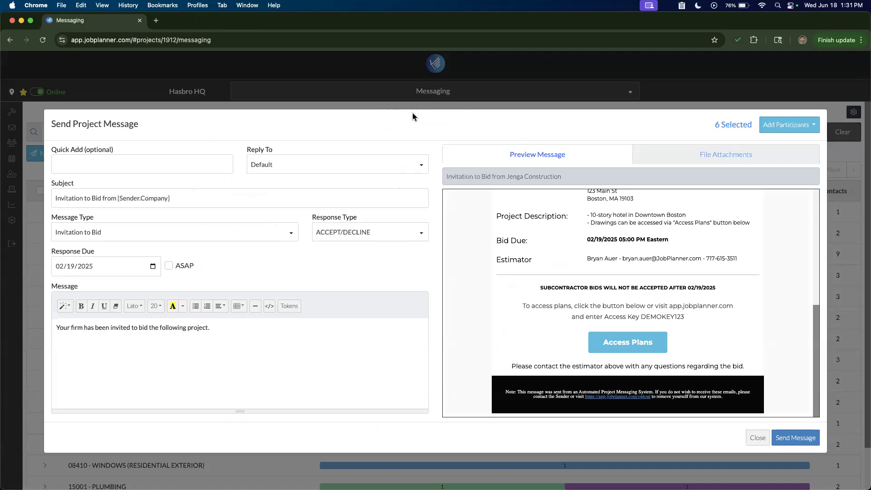
Step: Check the invitation's file attachment options, return to its preview, and close the message without sending
scroll(566, 299, up, 10)
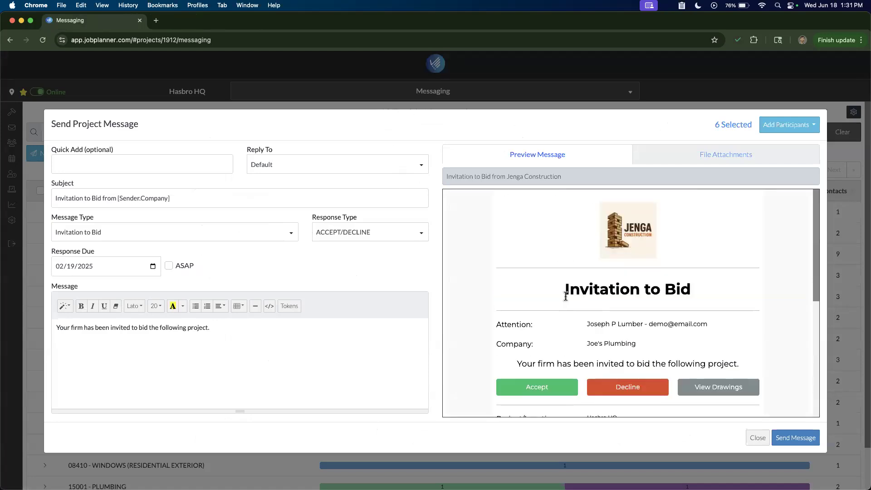
click(696, 155)
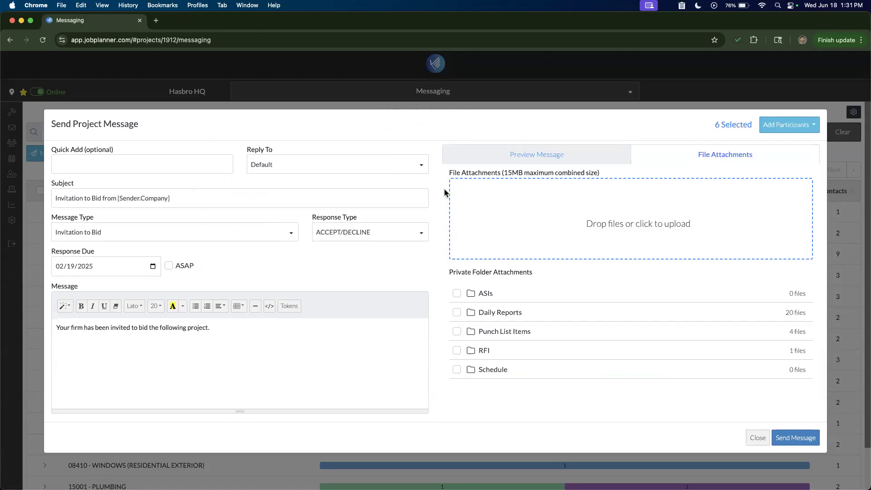
click(499, 164)
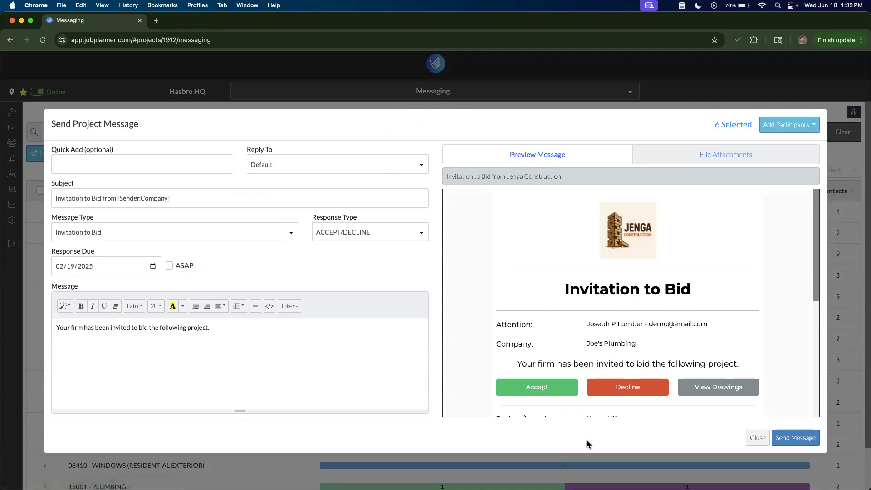
click(755, 438)
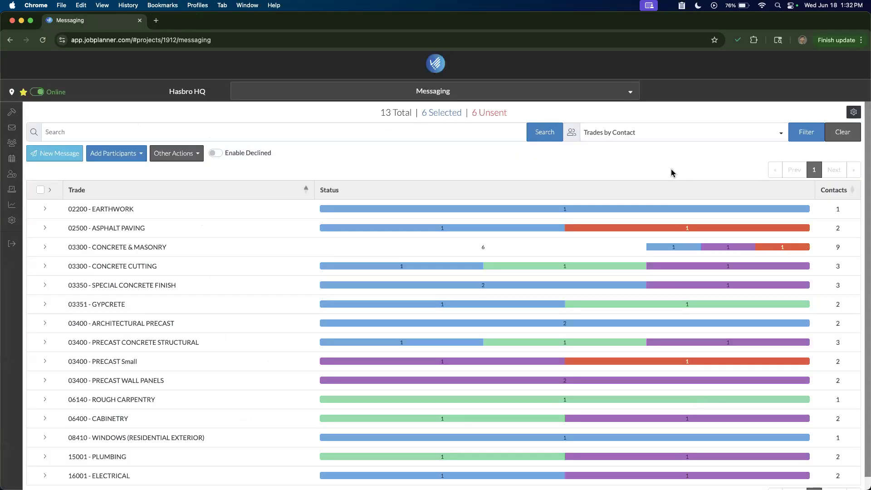
Step: Switch the participant view to Responses, accept clearing the selection, and select all contacts in the ACCEPT group
click(650, 132)
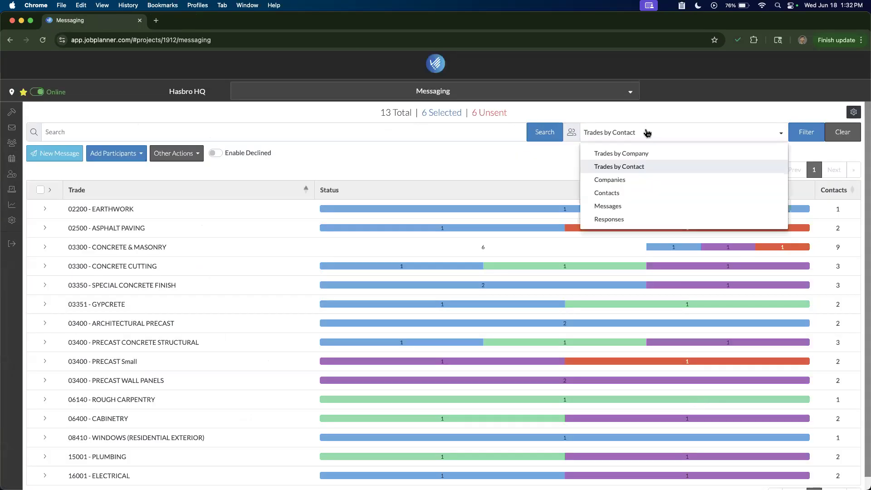
click(633, 219)
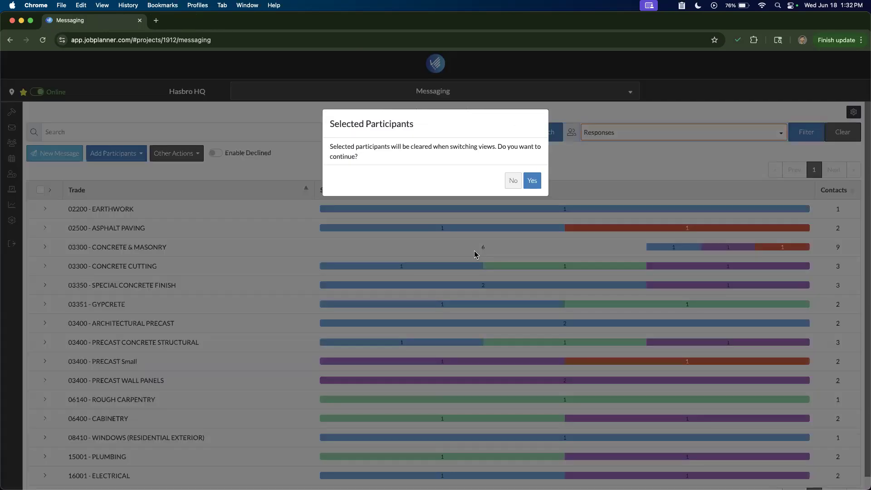
click(531, 181)
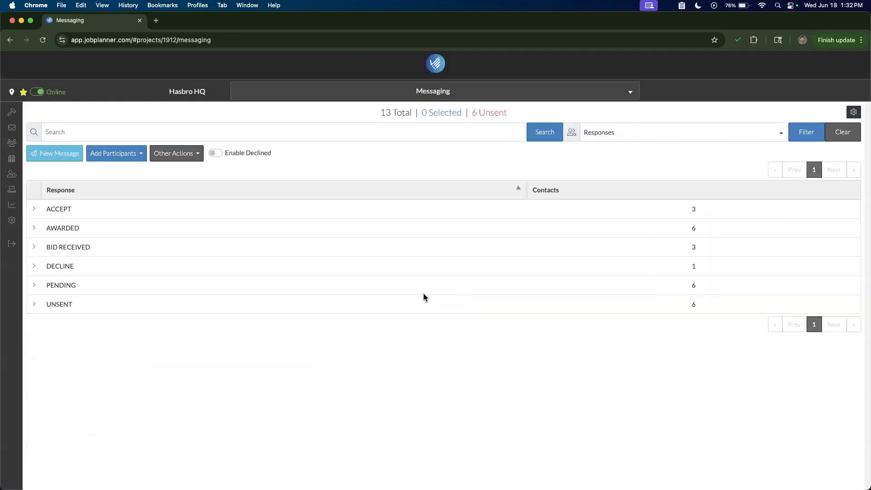
click(33, 210)
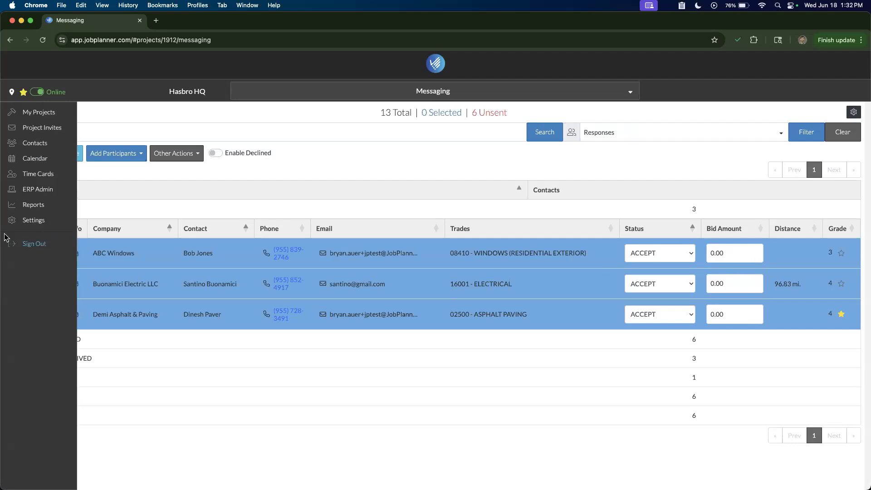
click(40, 229)
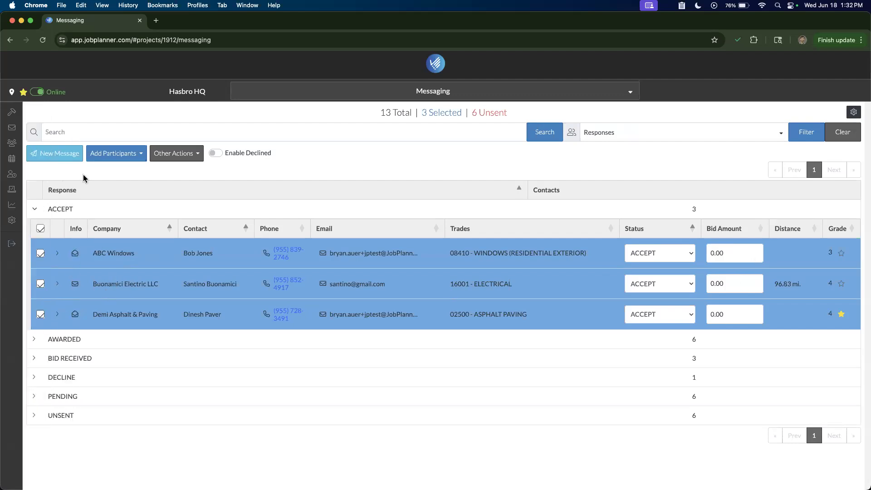
Step: Draft a Bid Reminder to the selected contacts, append "PLEASE!!!!!" to its message, and review the preview
click(76, 162)
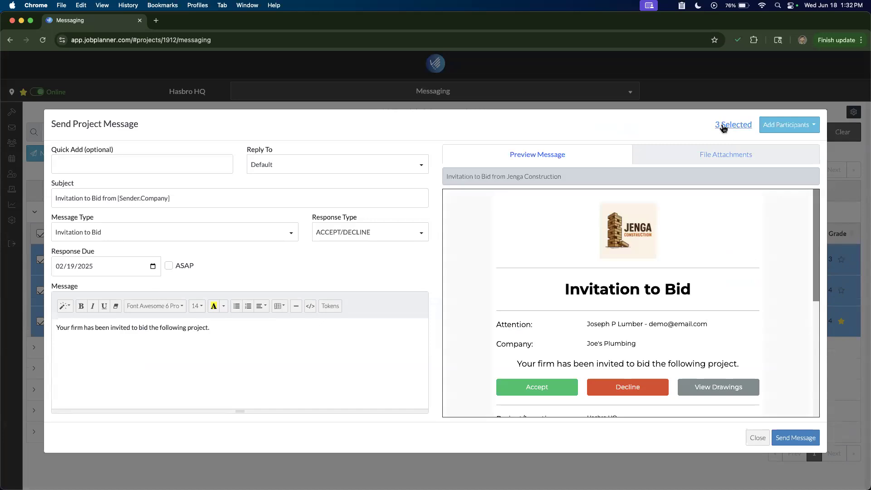
click(209, 241)
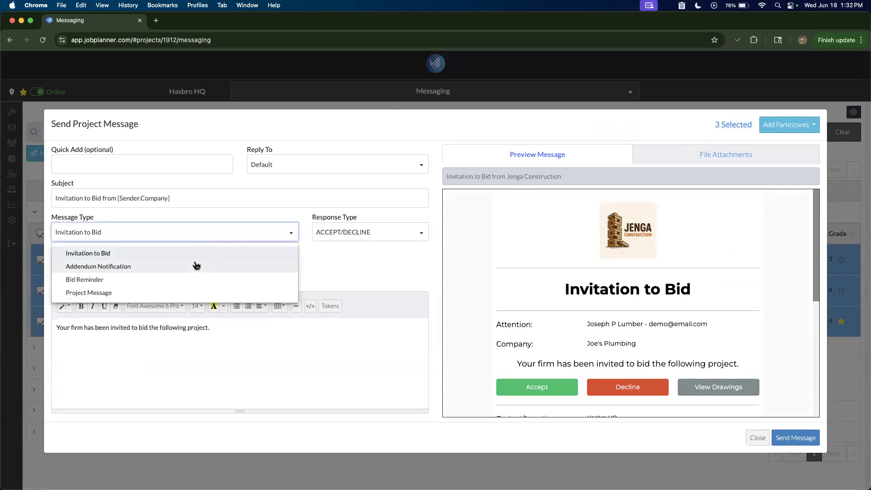
click(187, 280)
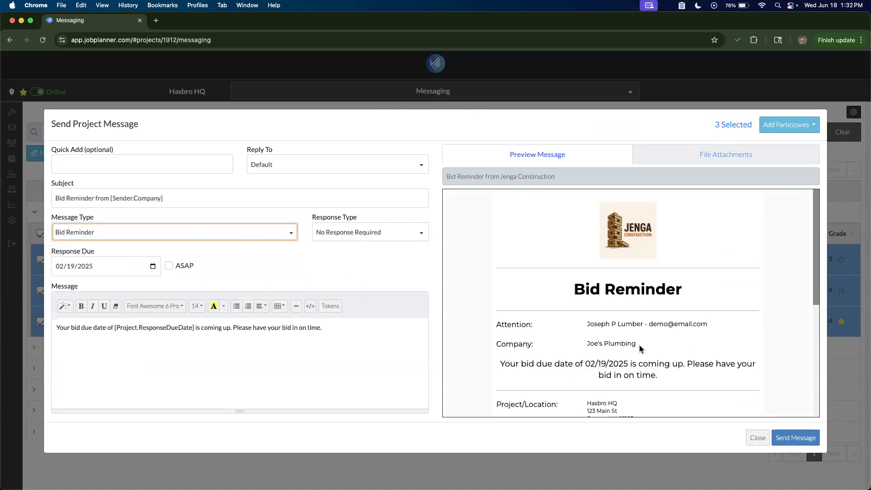
click(341, 347)
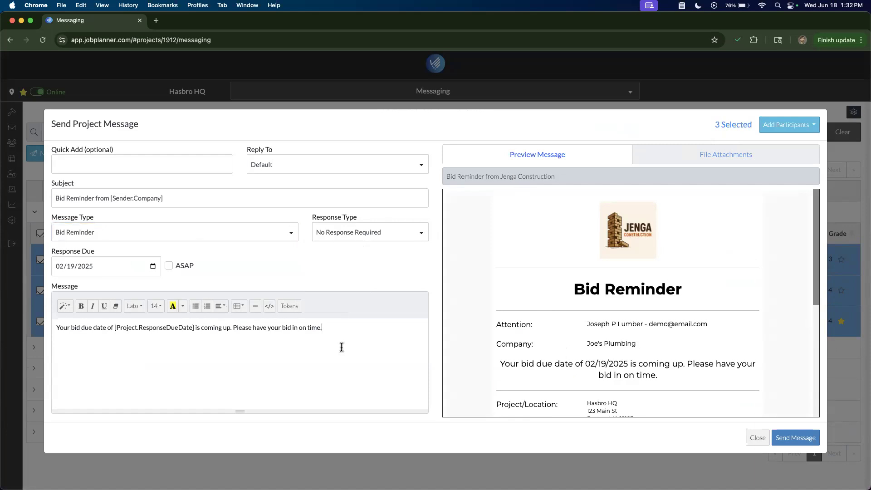
text(PLEASE!!!!!)
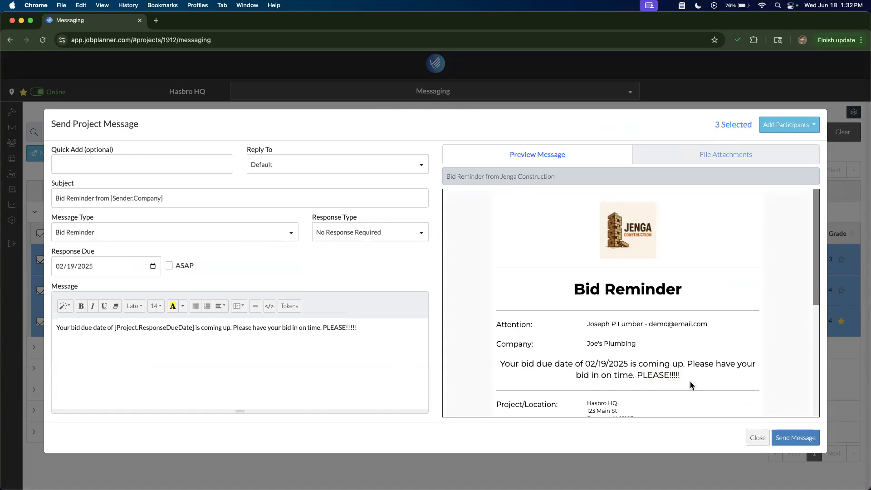
scroll(687, 376, down, 10)
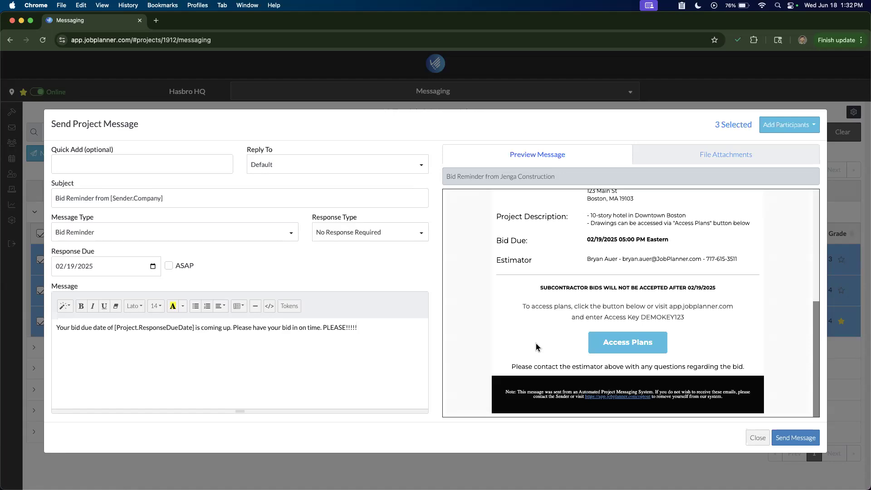
scroll(551, 303, up, 10)
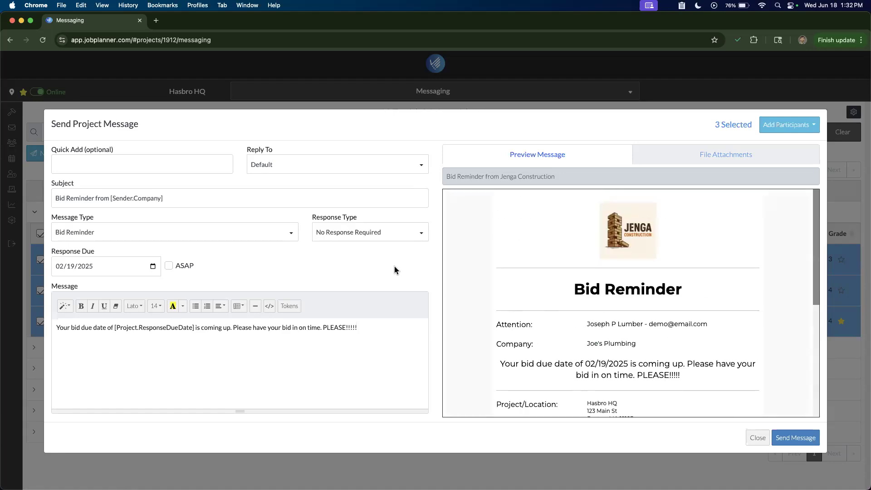
Step: Try Addendum Notification as the message type, check its attachments and preview, and close the message without sending
click(267, 242)
click(256, 264)
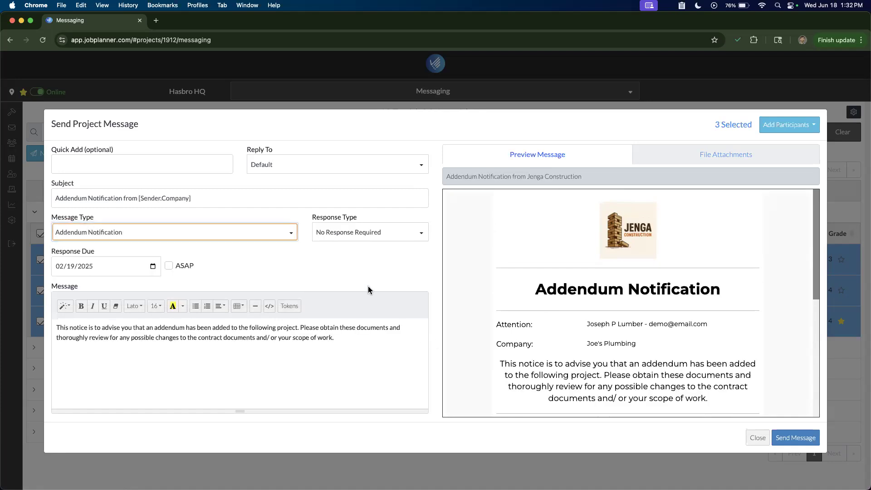
click(728, 157)
click(569, 157)
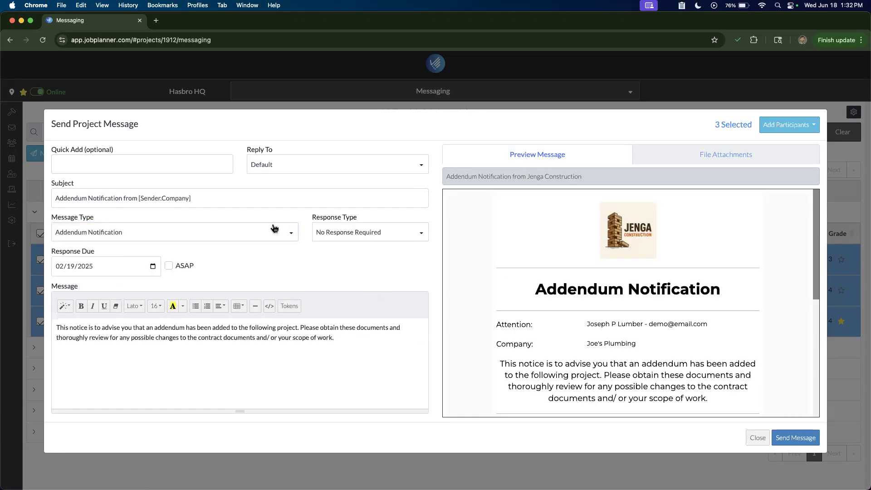
click(253, 237)
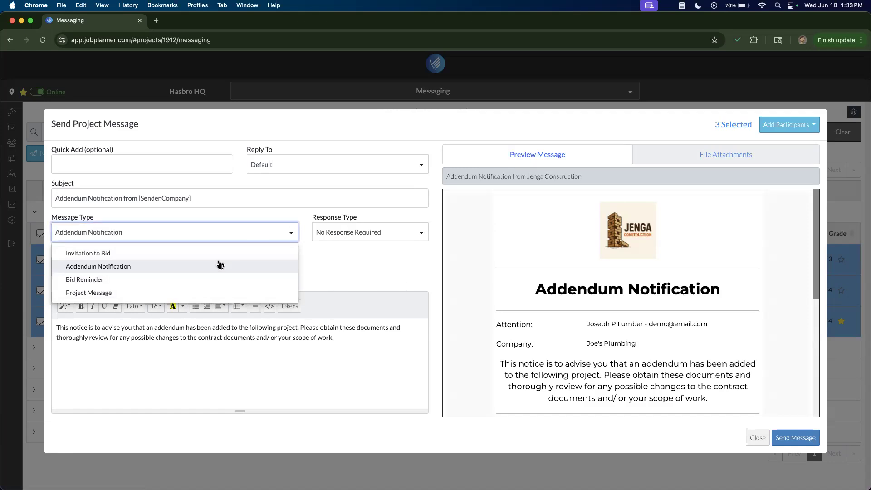
click(321, 271)
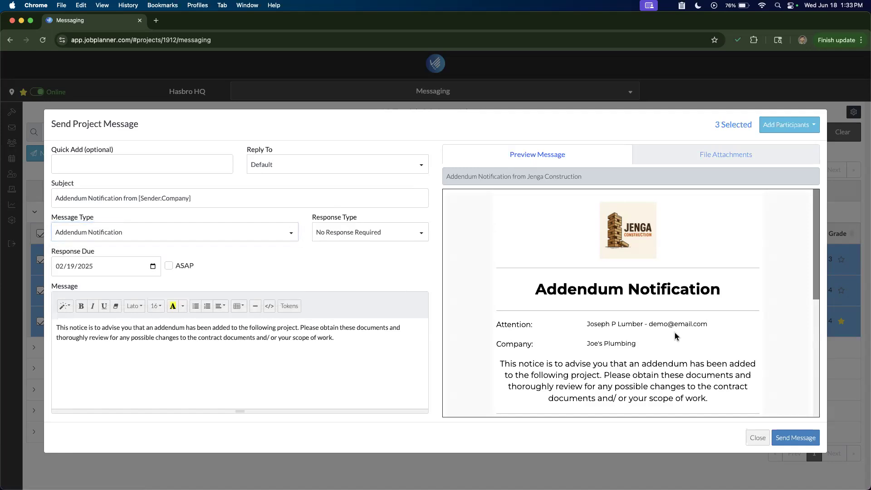
click(757, 438)
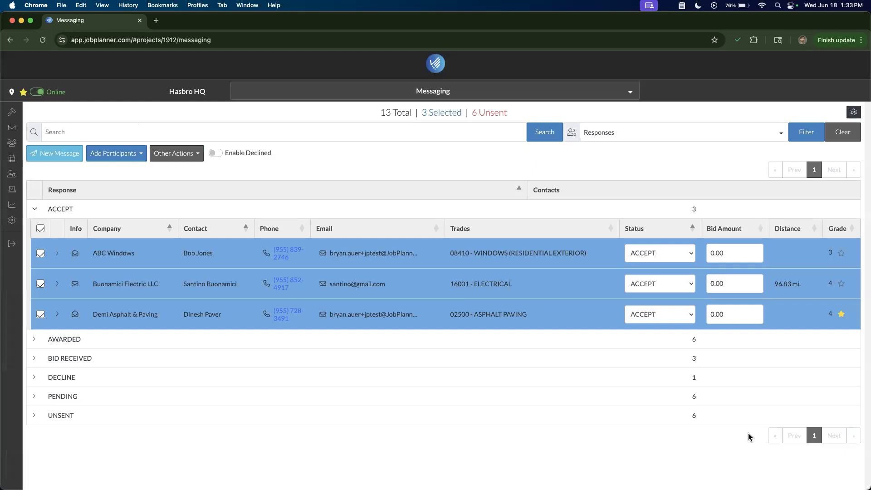
Step: Open the project's Bid Forms and examine the estimate, apparent low and awarded amounts in the bid package summary
click(350, 98)
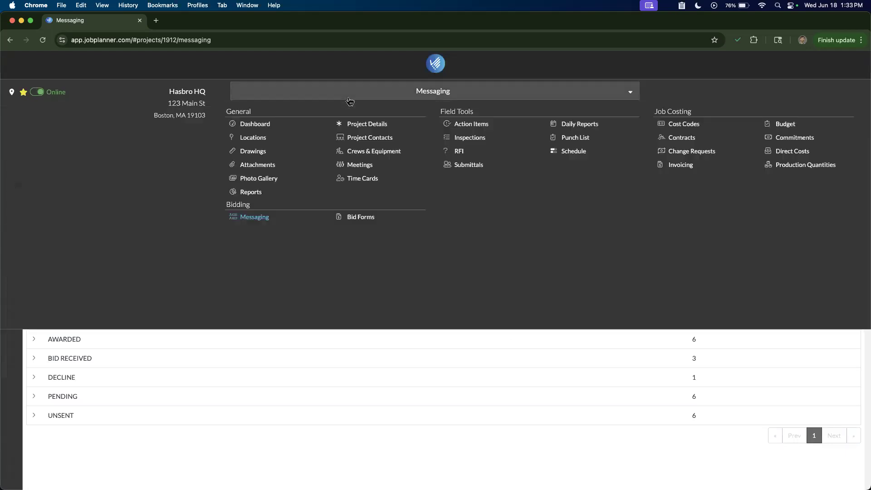
click(344, 218)
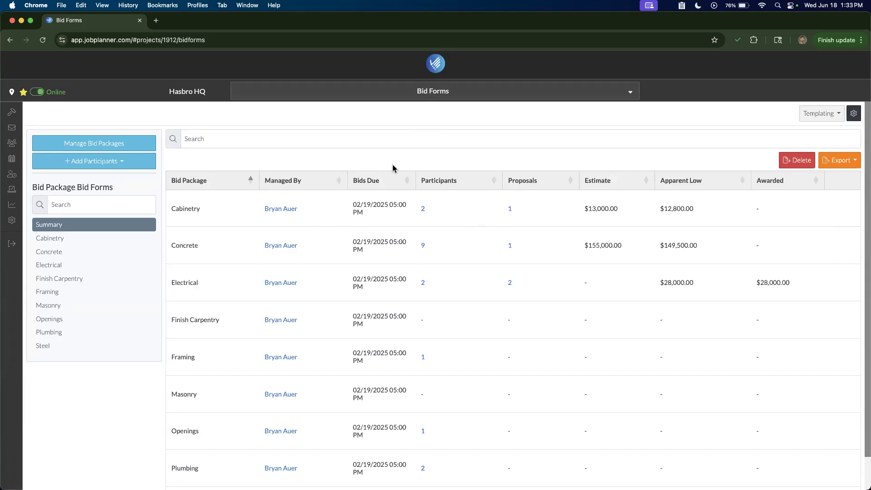
mouse_move(614, 219)
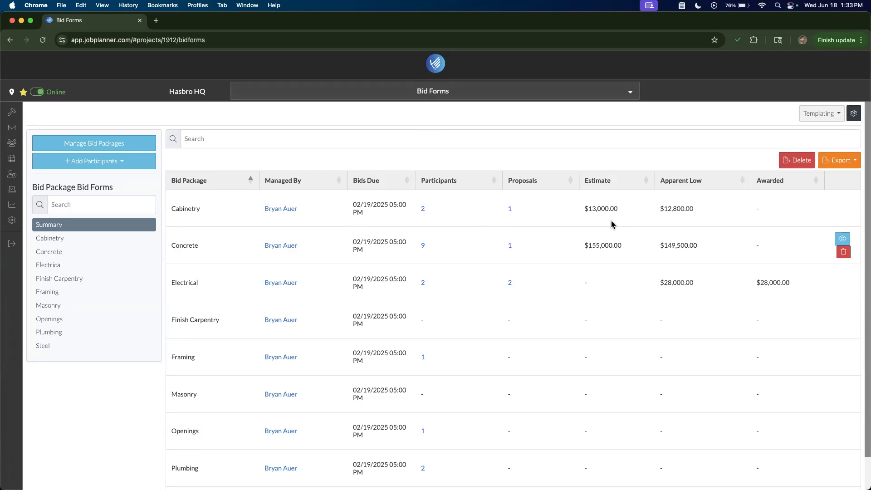
drag(697, 210, 652, 217)
click(655, 217)
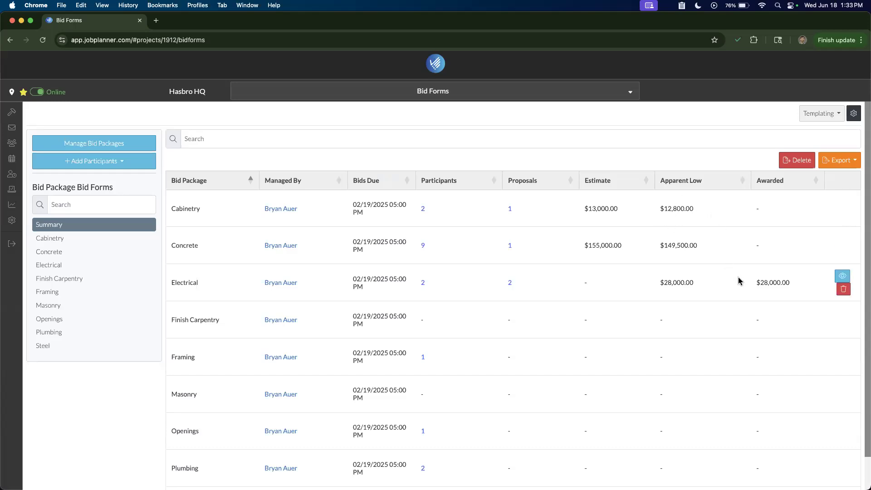
drag(754, 288, 792, 288)
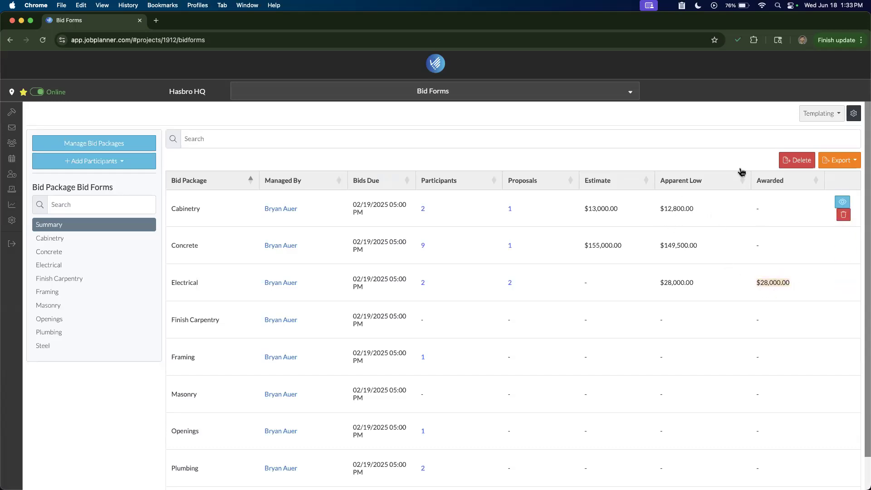
Step: Check the export options for the bid package summary without exporting anything
click(831, 164)
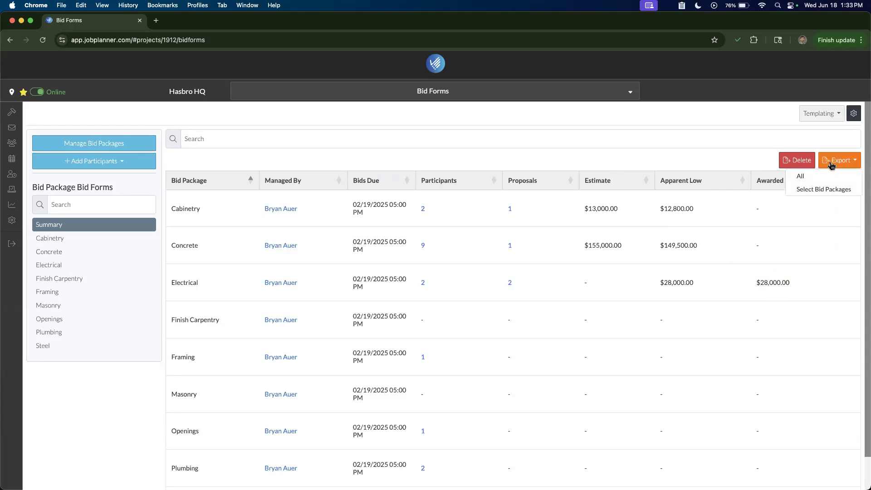
click(736, 166)
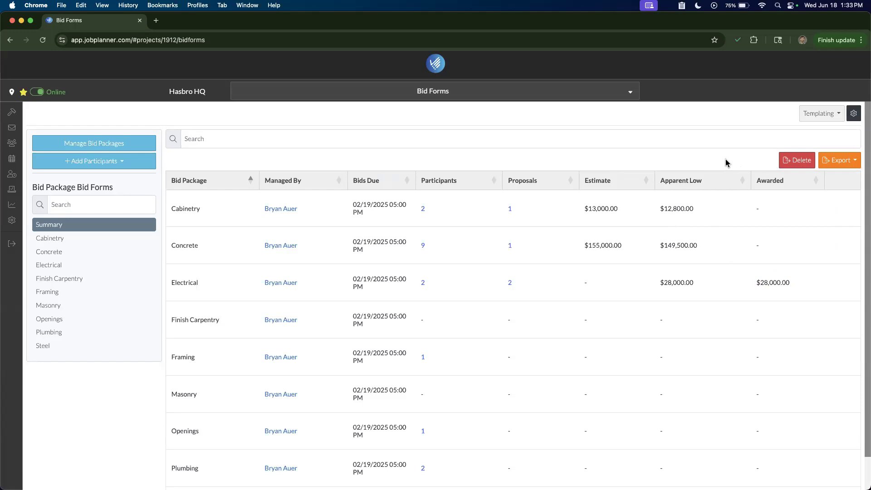
click(826, 162)
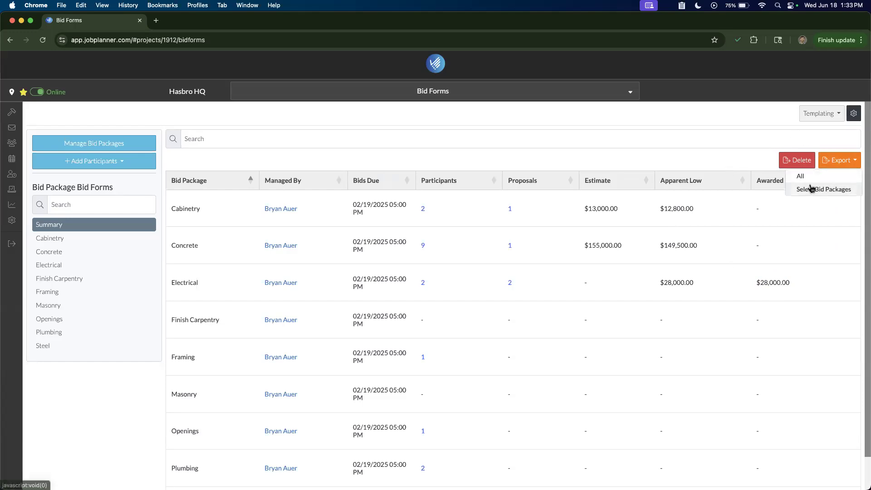
click(748, 164)
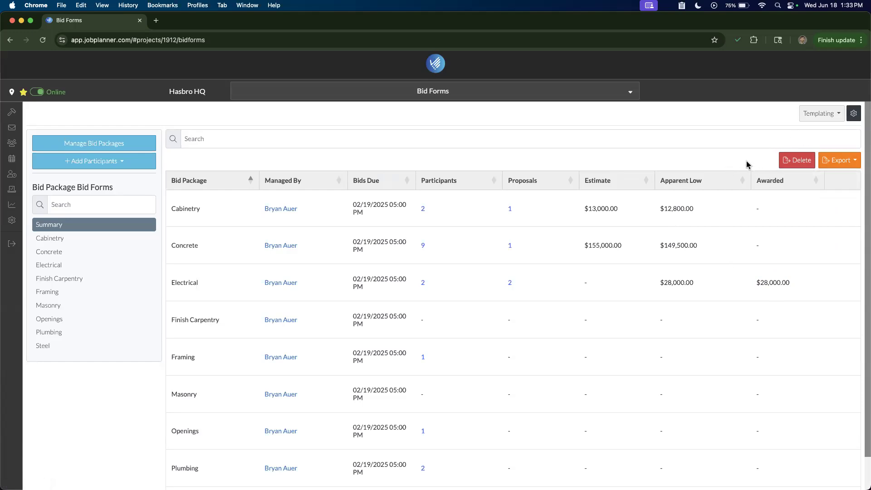
Step: Open the Concrete bid package and examine the line items of its bid form, including Concrete in cubic yards
click(69, 252)
scroll(349, 268, down, 1)
scroll(388, 249, down, 2)
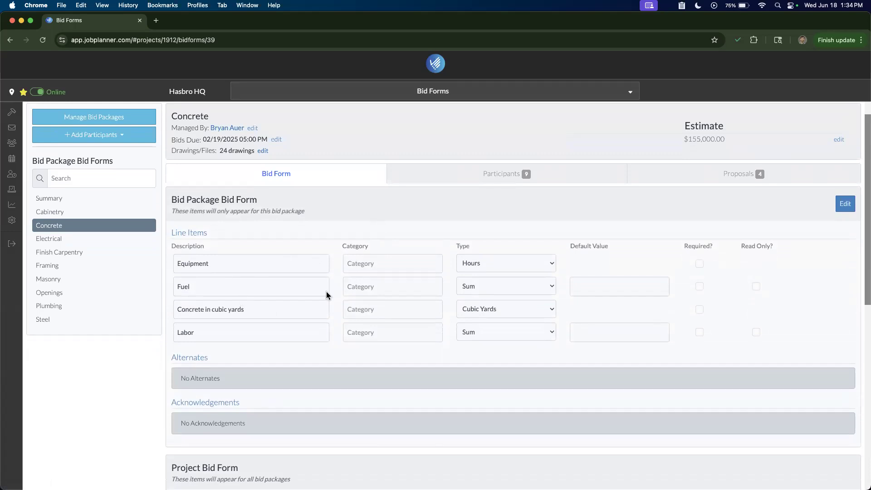
triple_click(248, 314)
click(263, 320)
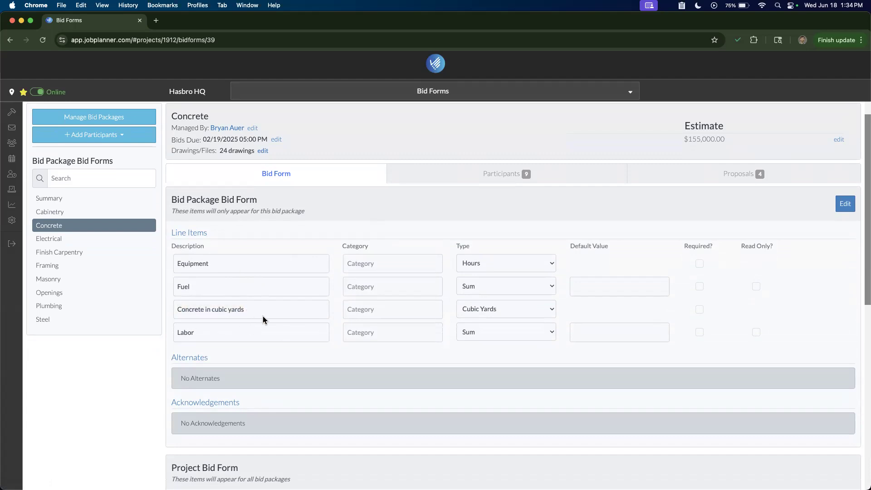
Step: Show the Electrical package's proposals and open the Buonamici Electric LLC proposal for editing
click(79, 238)
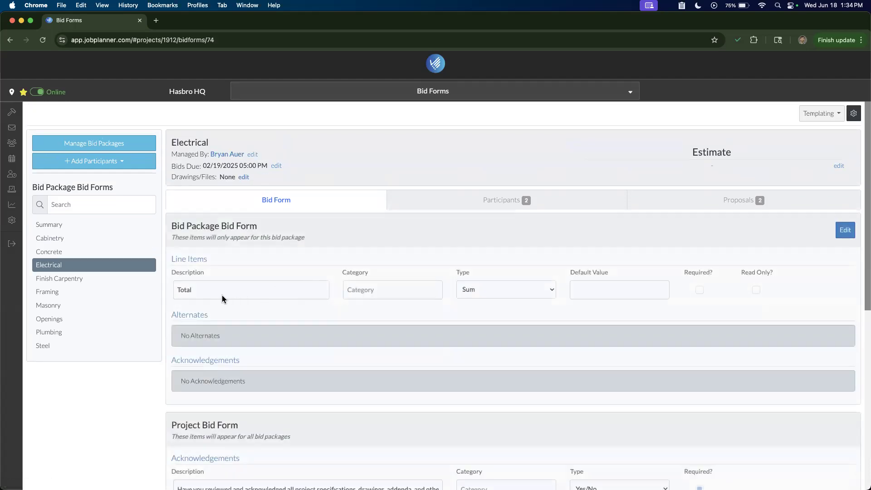
click(670, 202)
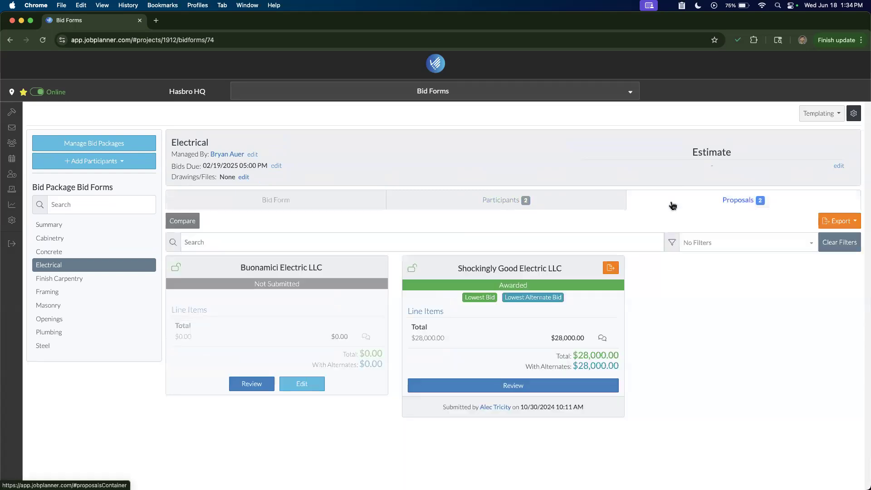
click(300, 384)
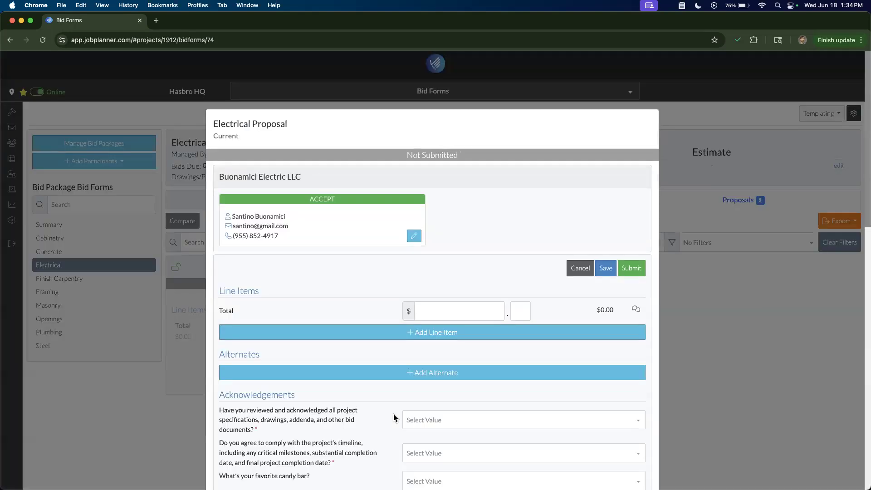
scroll(492, 266, down, 3)
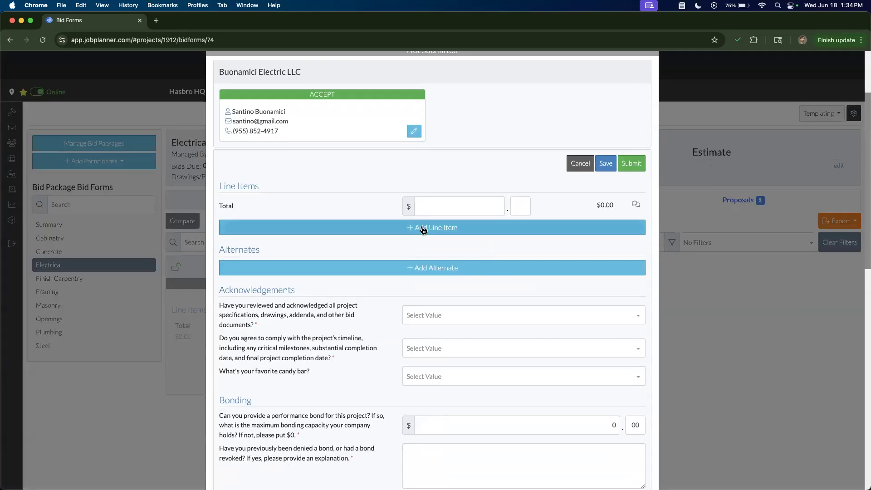
scroll(423, 230, up, 3)
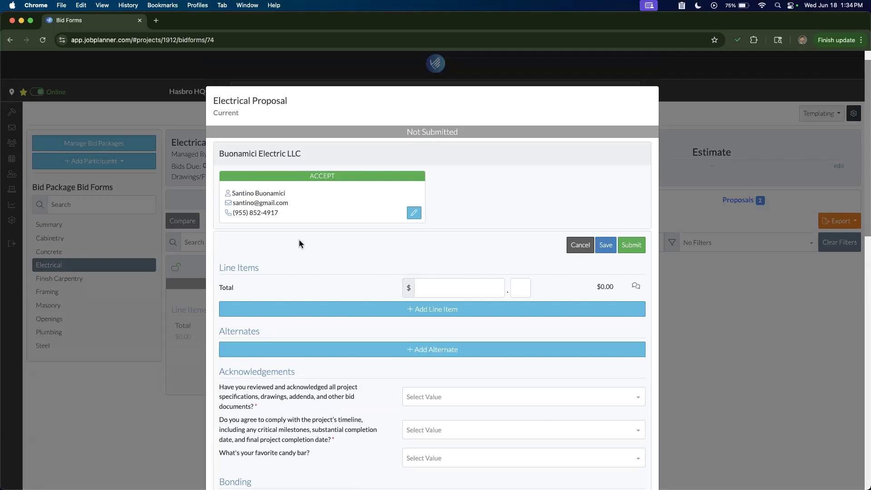
Step: Try adding a blank alternate to the Electrical proposal and check the inclusions, exclusions, notes and attachments areas
click(443, 288)
scroll(331, 273, down, 3)
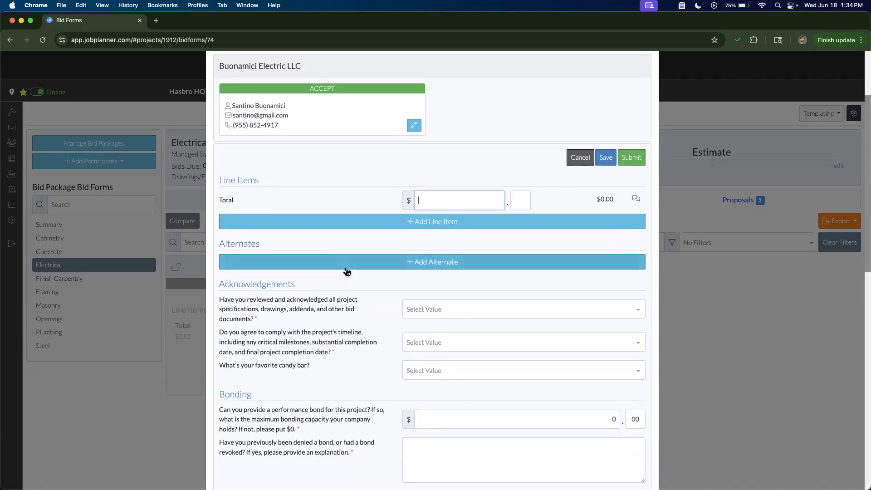
click(346, 264)
scroll(344, 320, down, 12)
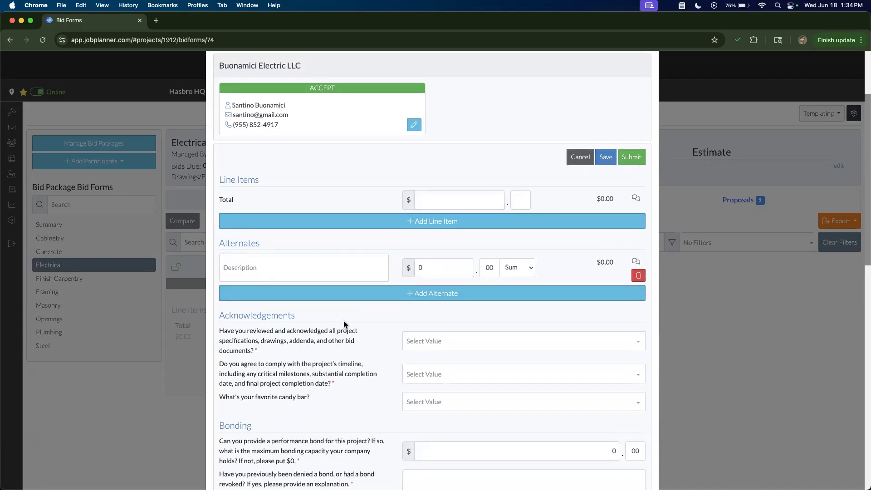
click(340, 298)
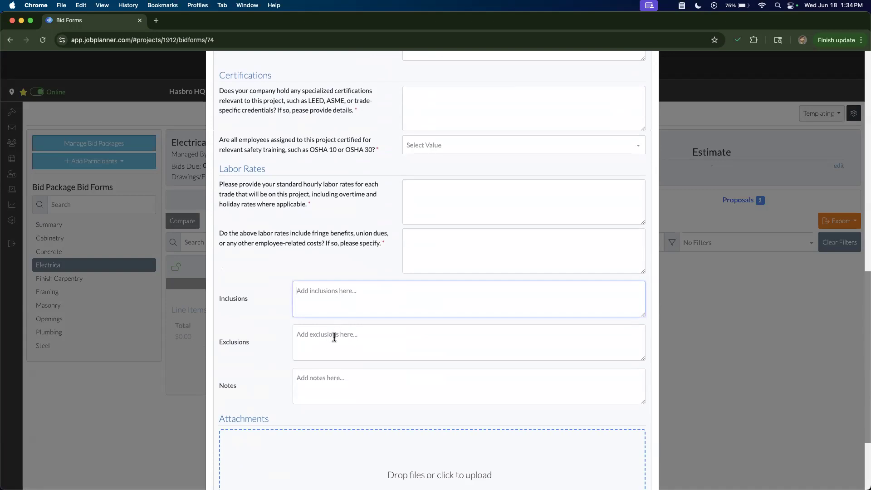
click(334, 337)
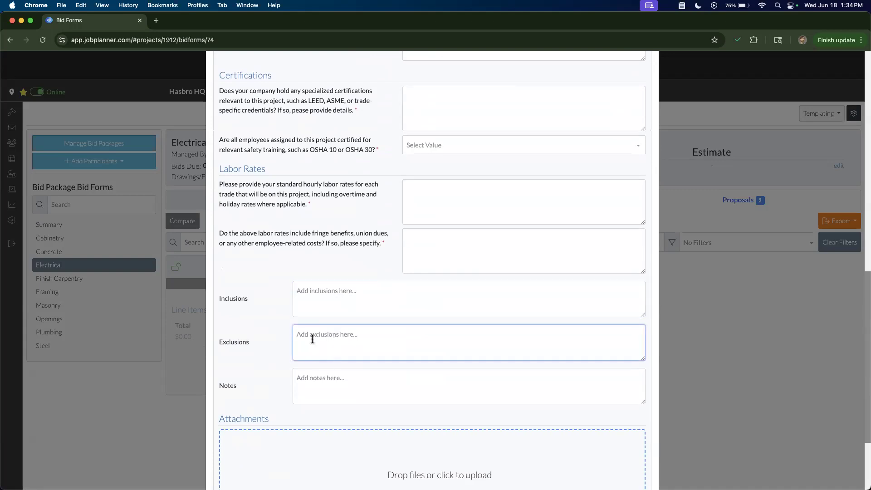
scroll(340, 364, down, 3)
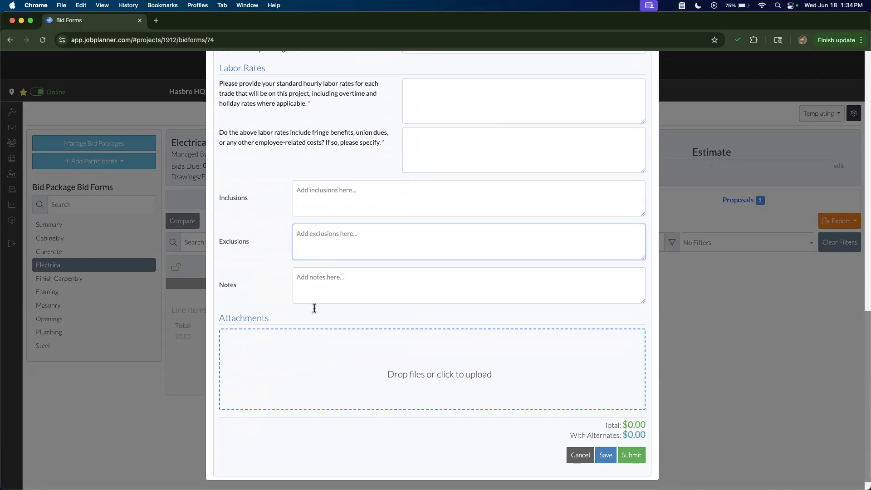
Step: Examine the whole Electrical proposal form, from the Total line item through the bidder questions to the attachments area
scroll(314, 309, up, 15)
scroll(366, 295, up, 1)
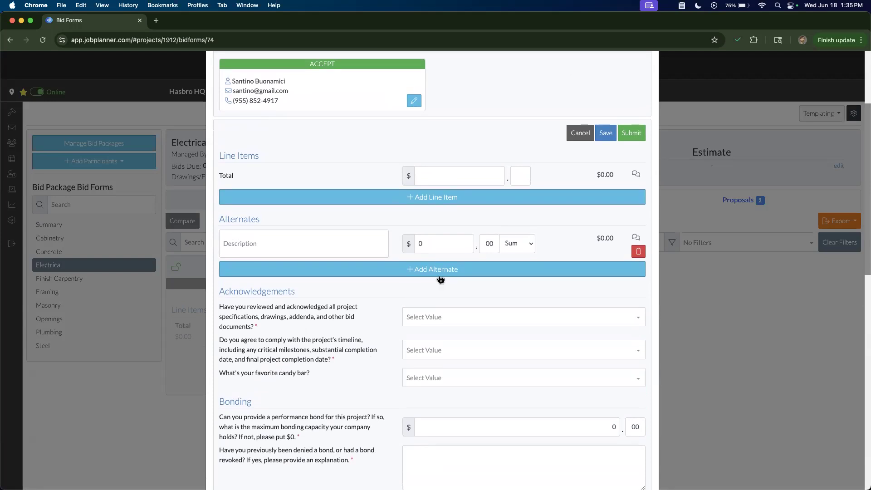
click(458, 176)
scroll(458, 178, down, 15)
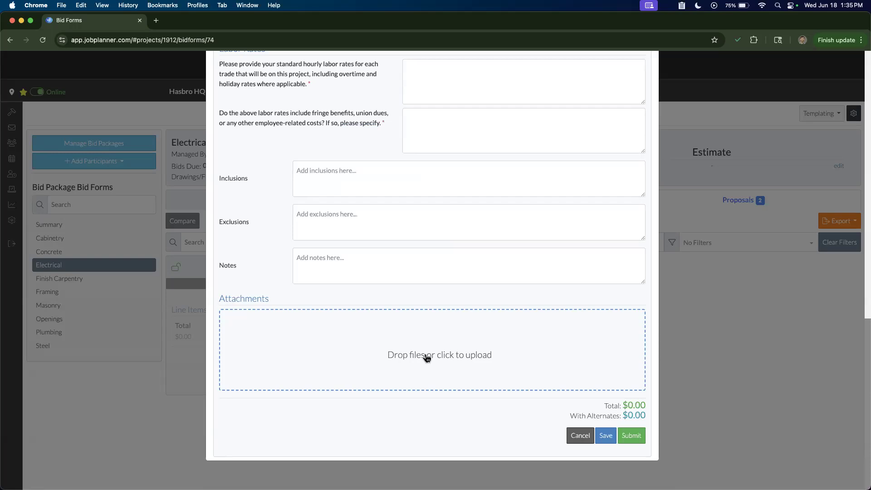
scroll(451, 325, up, 10)
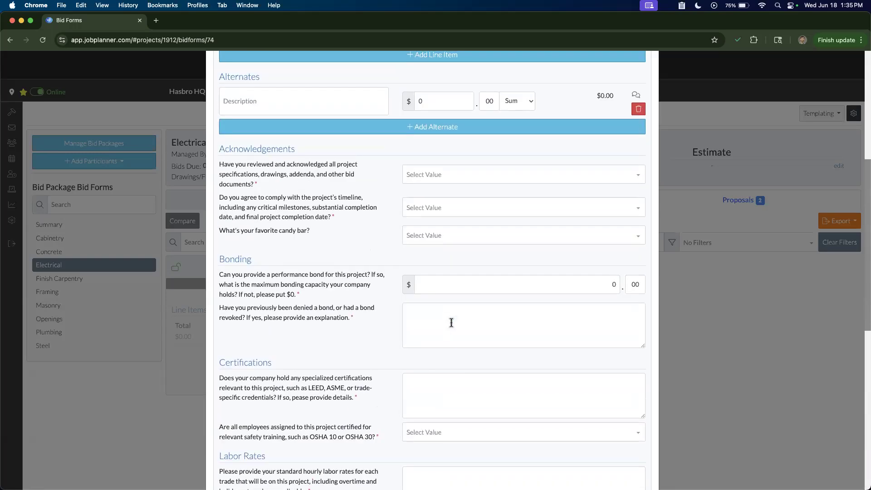
scroll(451, 324, up, 5)
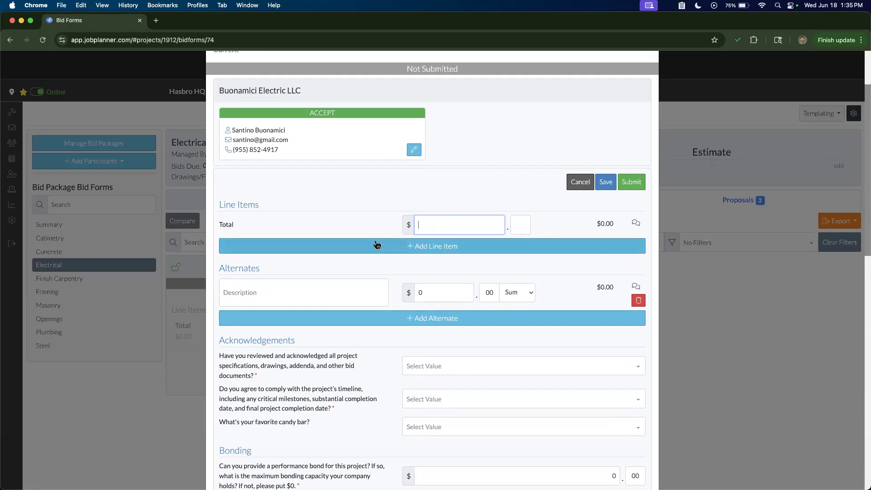
Step: Try adding an extra line item to the Electrical proposal with Ln.Ft. as its unit
click(412, 249)
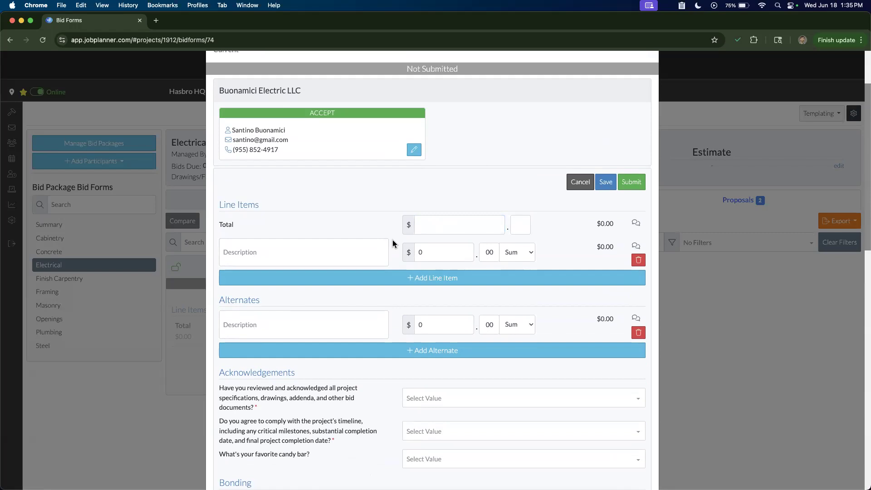
click(439, 261)
click(528, 256)
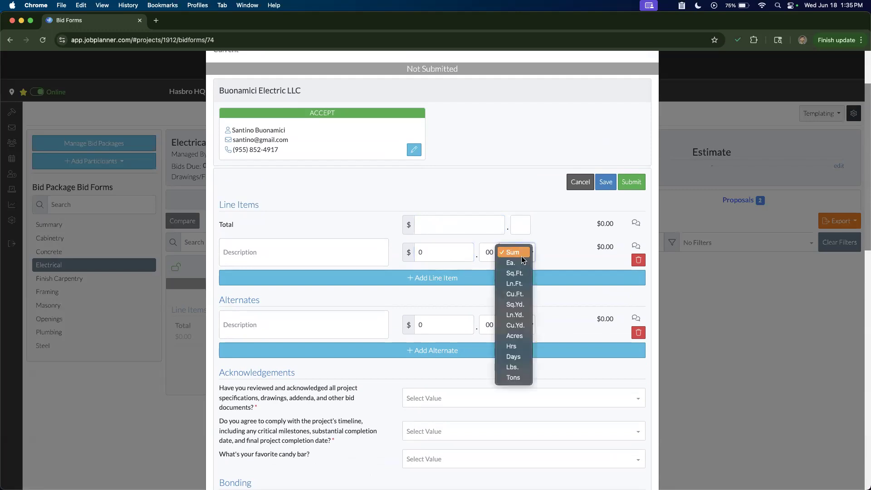
click(520, 286)
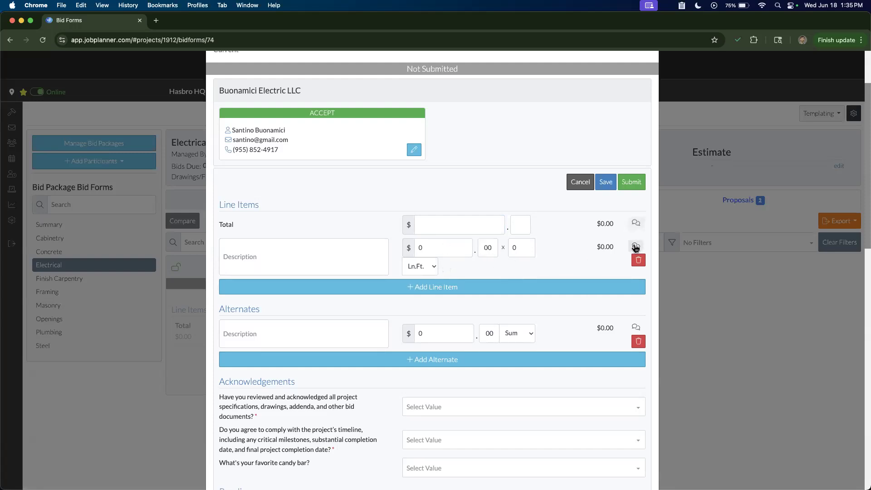
Step: View the comment details for the Total line item, cancel the proposal edits, and close the Electrical proposal
click(635, 223)
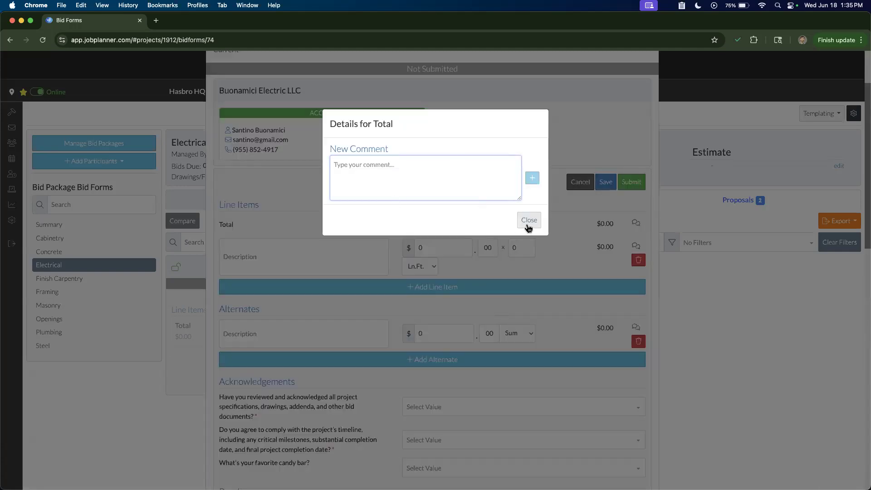
click(529, 227)
click(576, 268)
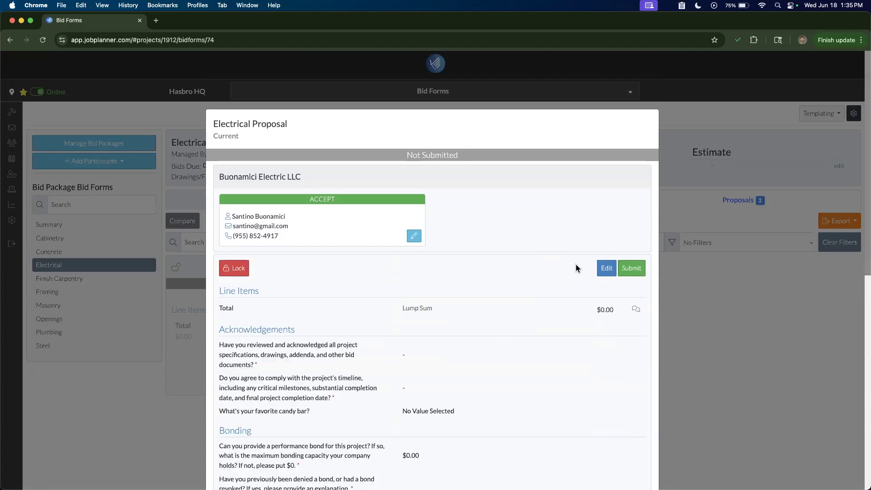
scroll(529, 222, down, 10)
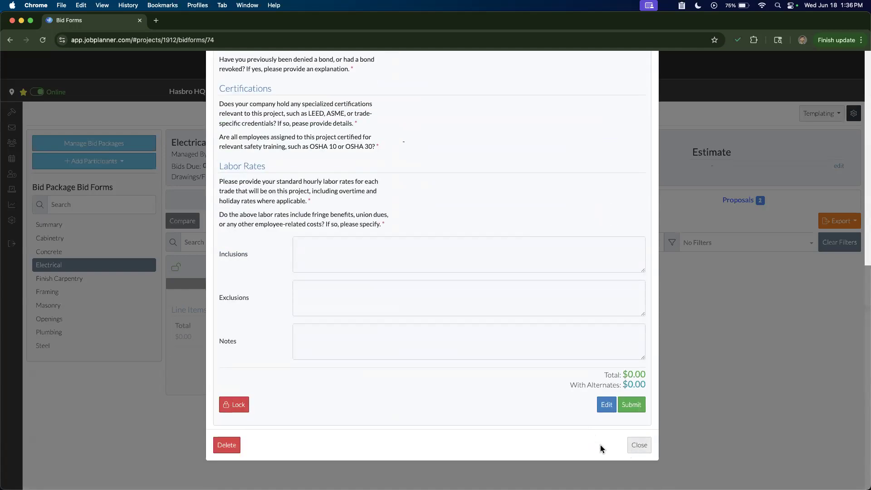
click(639, 445)
Step: Show the Concrete package's proposals and read the comments on the Equipment line item of Zack's Concrete
click(52, 252)
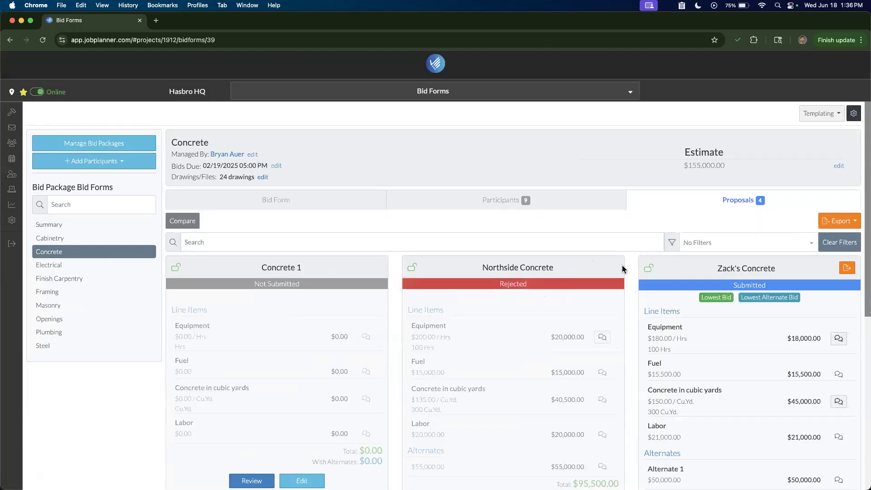
scroll(624, 269, down, 3)
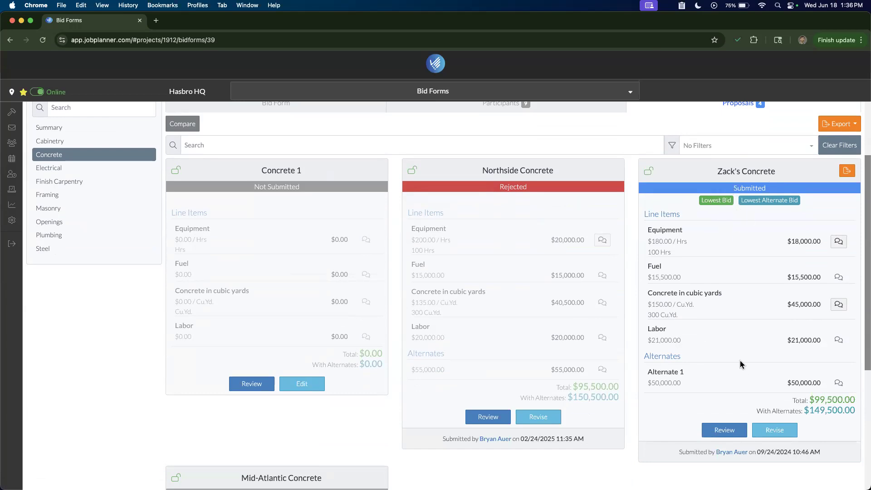
click(838, 241)
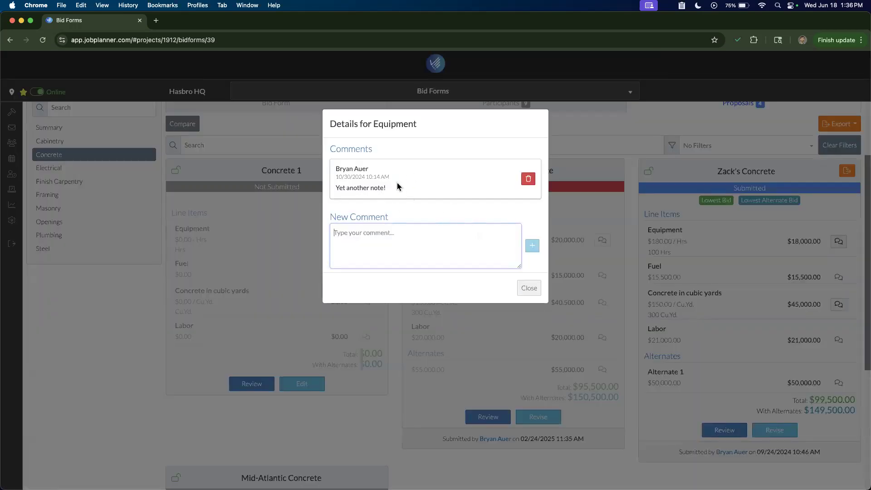
click(530, 289)
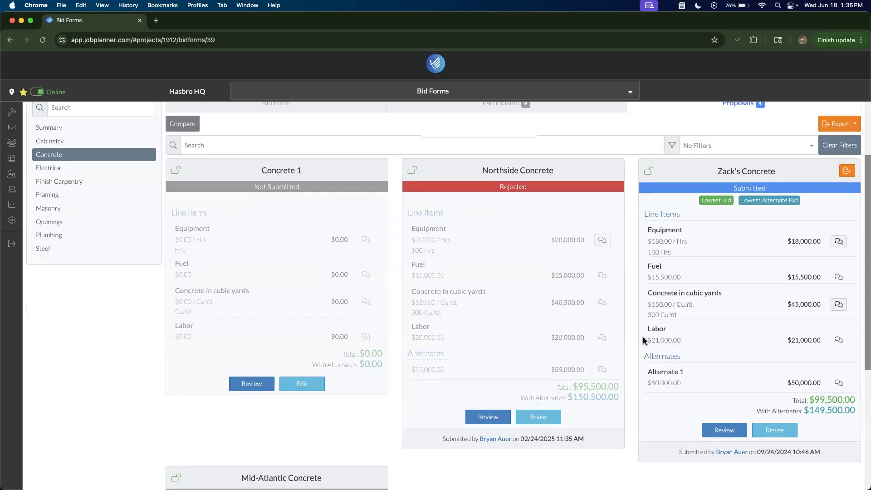
Step: Review the Concrete package's proposals side by side, and view the list of project modules
scroll(635, 339, down, 1)
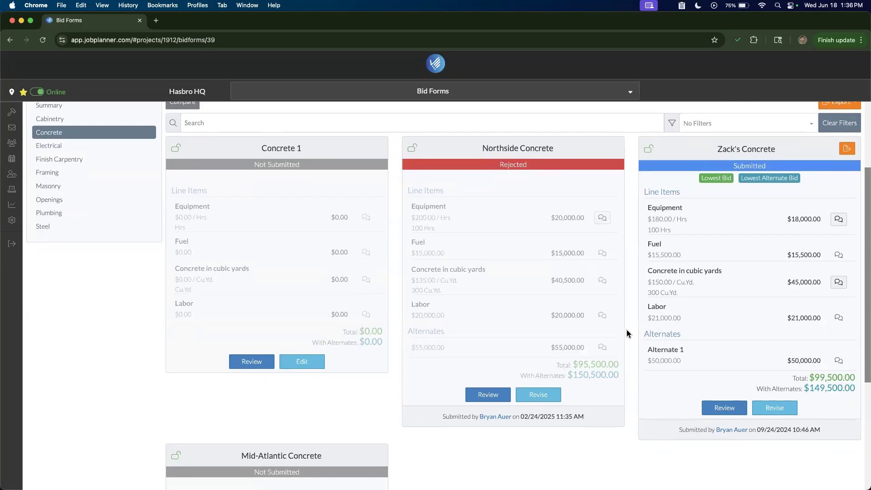
scroll(627, 330, up, 5)
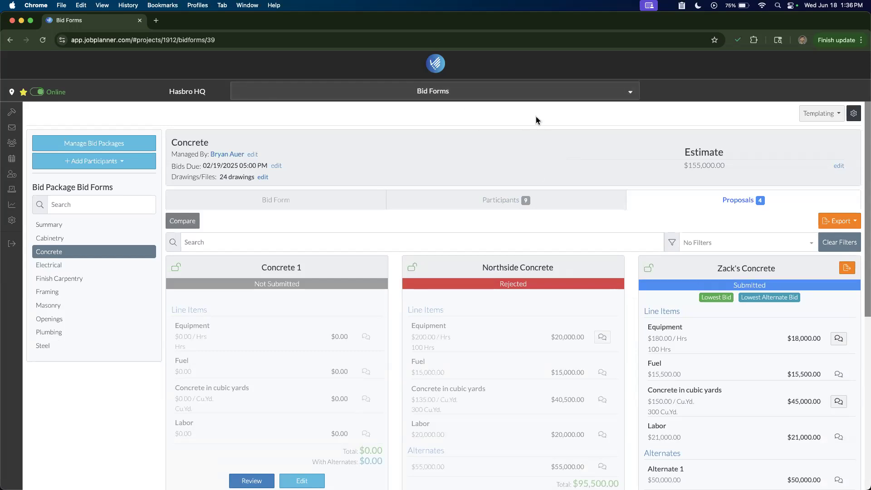
click(529, 91)
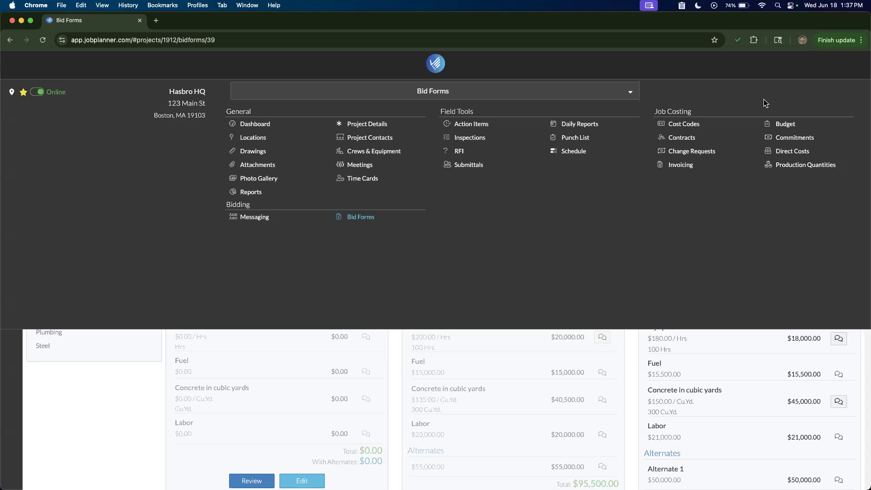
click(630, 103)
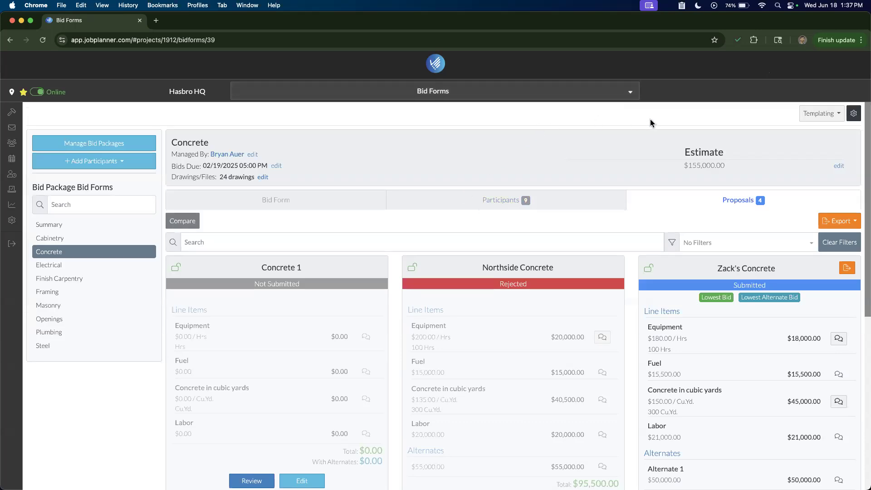
Step: View the templates available for importing into the bid forms and leave without importing one
click(811, 113)
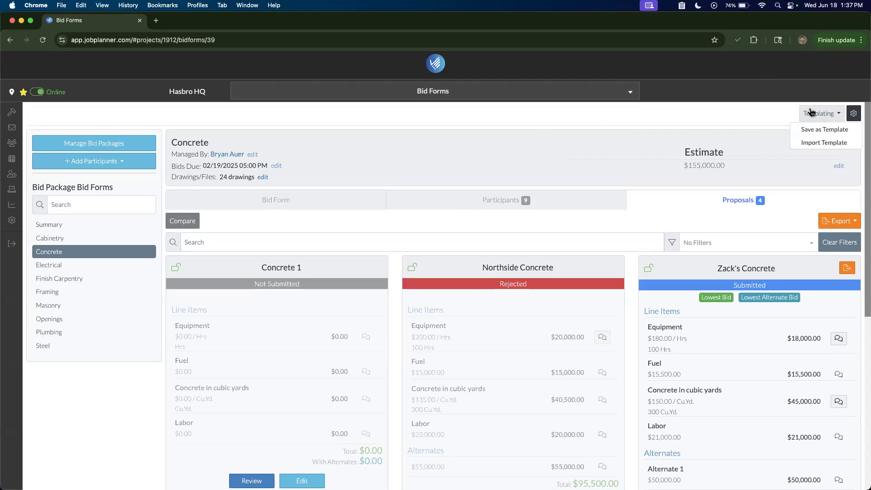
click(815, 144)
click(408, 164)
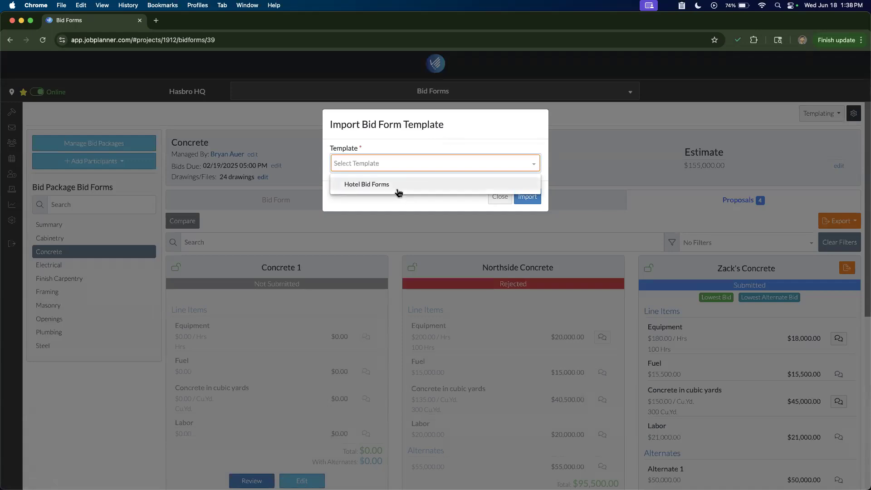
click(500, 202)
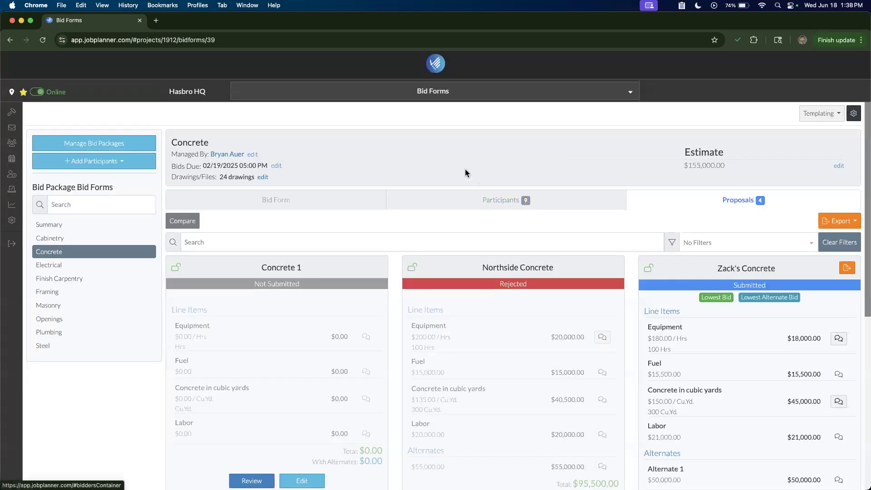
Step: Show the project's Master Schedule as a timeline, with the June rough framing tasks in view
click(427, 98)
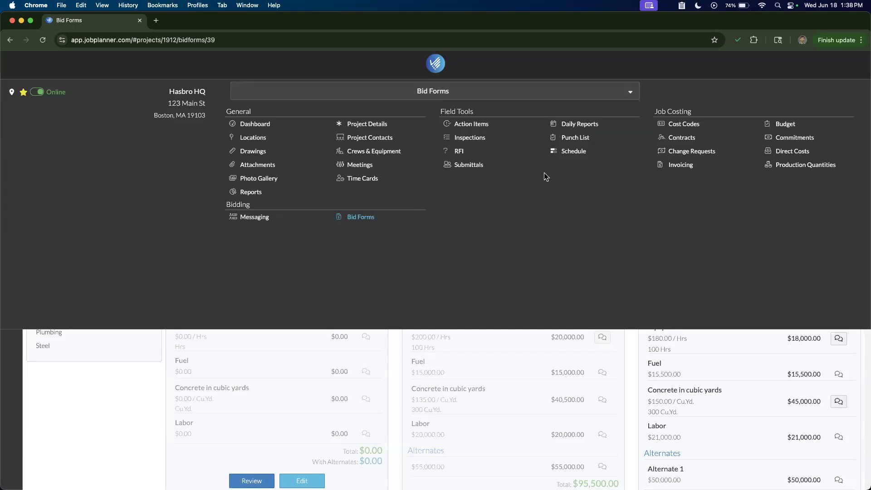
click(574, 152)
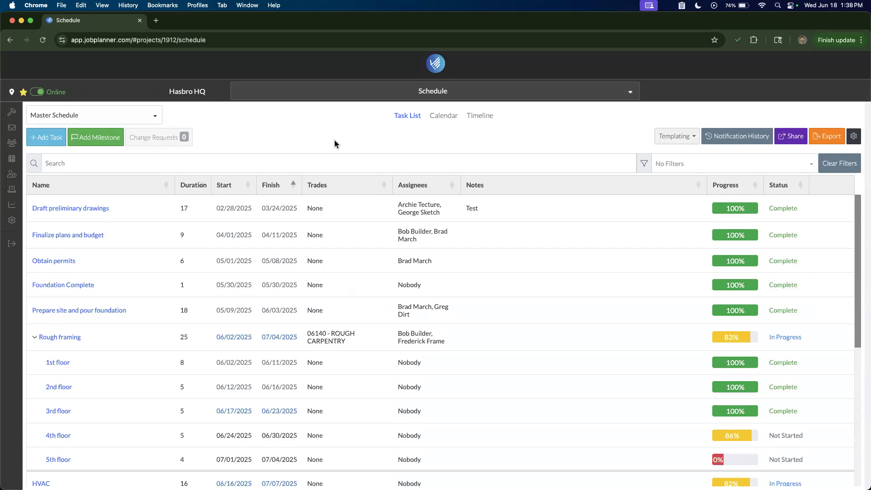
click(482, 122)
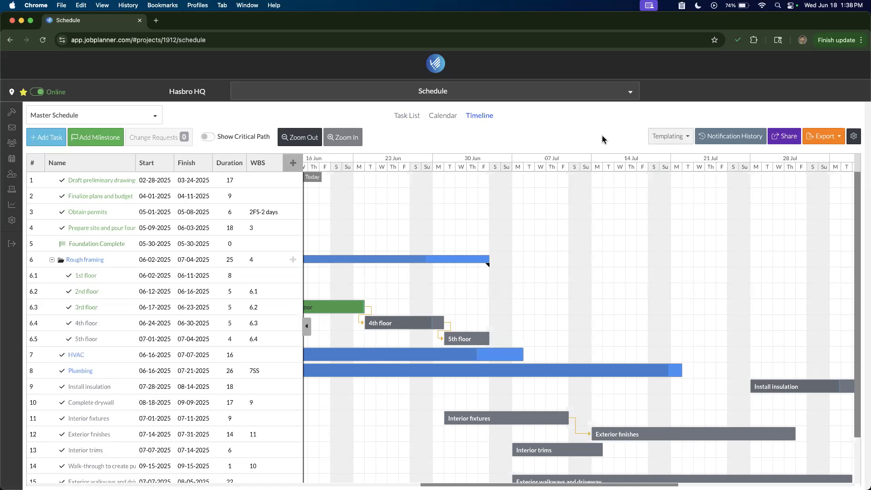
scroll(463, 419, left, 5)
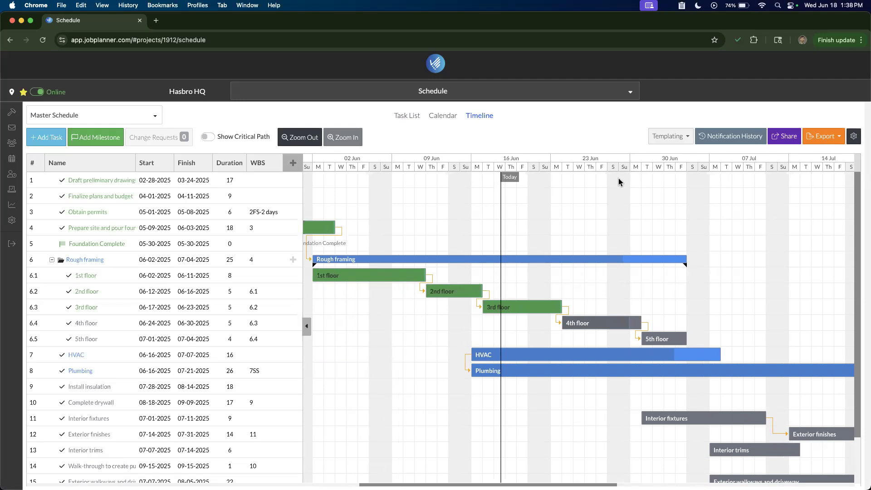
Step: View the options for importing a schedule from a file, and leave without uploading anything
click(661, 137)
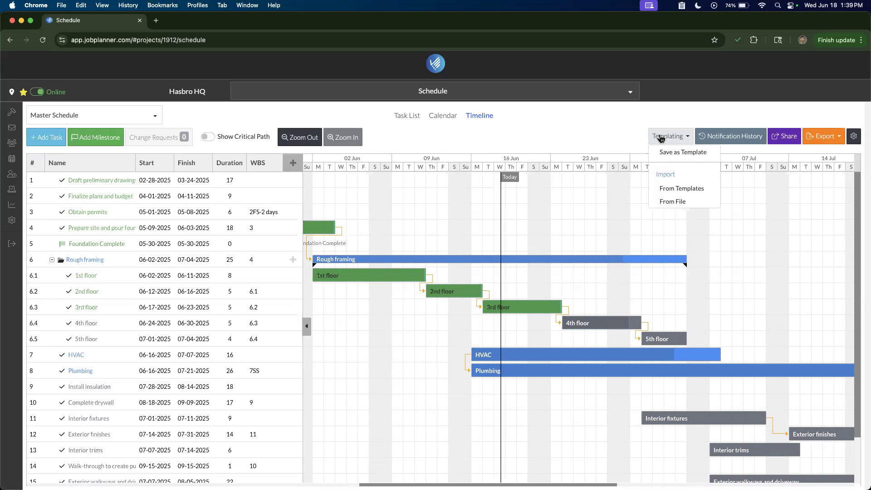
click(689, 202)
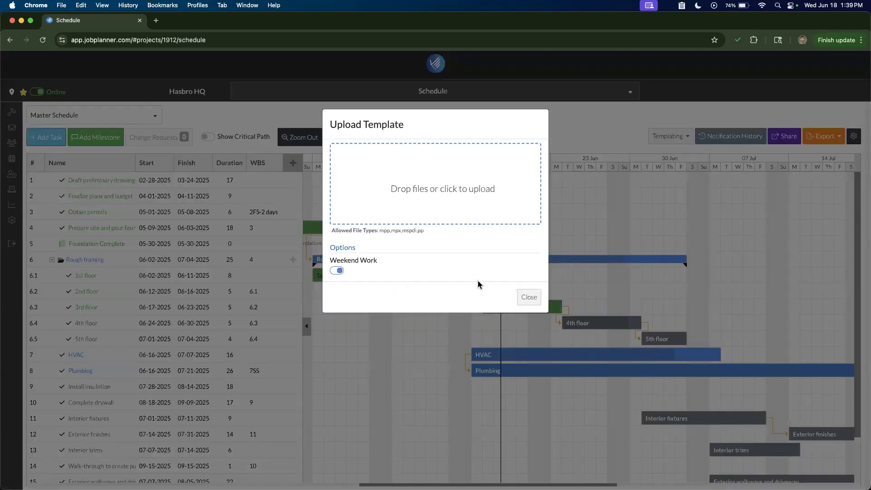
click(528, 297)
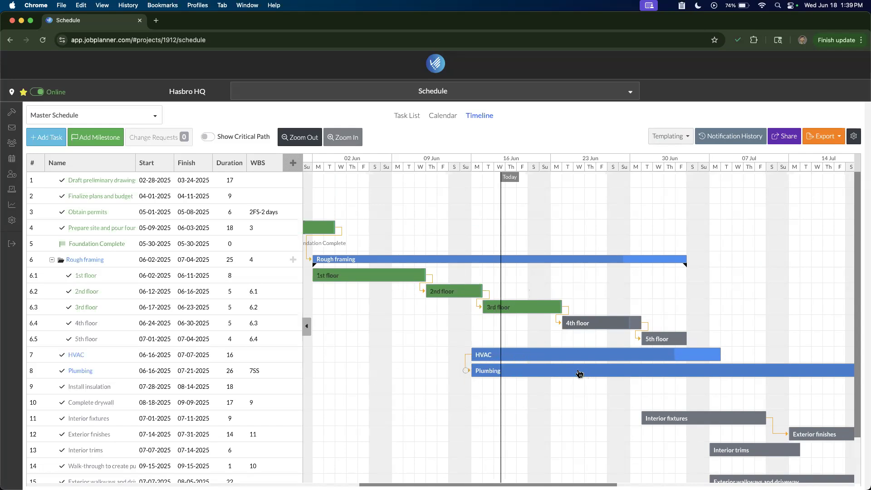
Step: Move the HVAC task to start on 06-18-2025 and shorten it to finish on 07-07-2025
drag(544, 356, 568, 362)
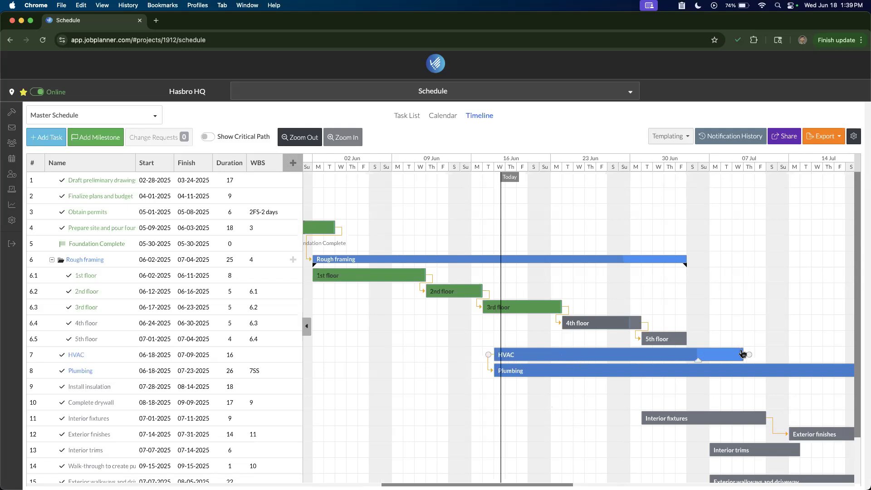
drag(742, 352, 721, 355)
Step: Examine the HVAC task's details from its dates and progress through successors, change requests and attachments, and close it
double_click(680, 356)
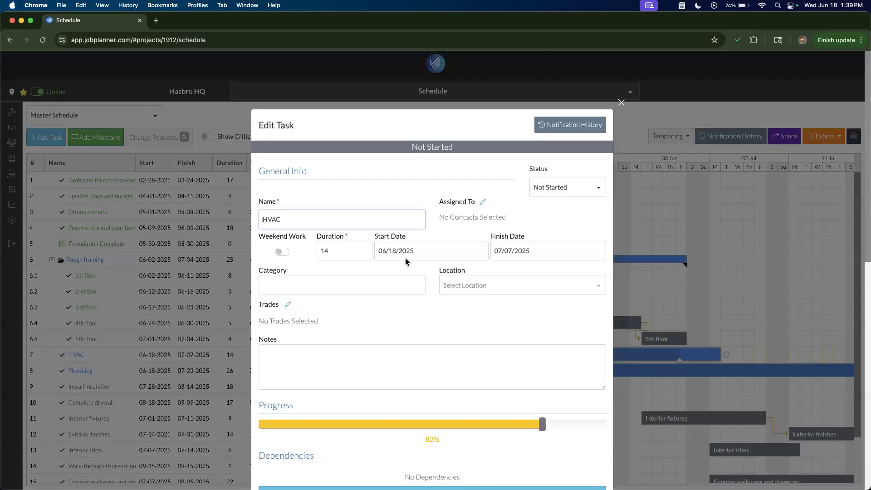
scroll(459, 188, down, 2)
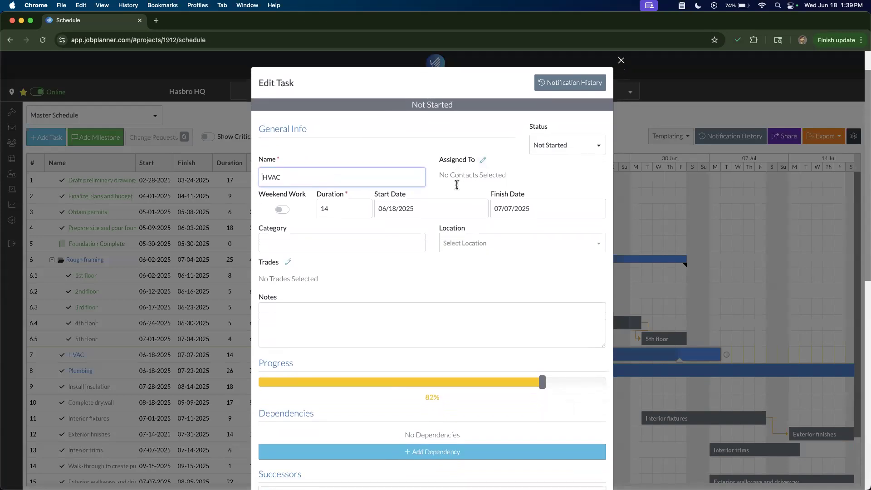
click(443, 206)
click(550, 227)
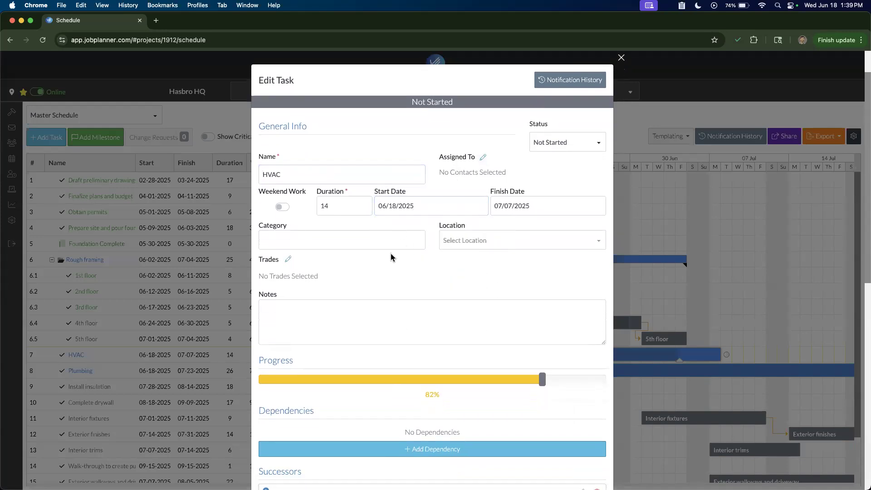
scroll(420, 263, down, 1)
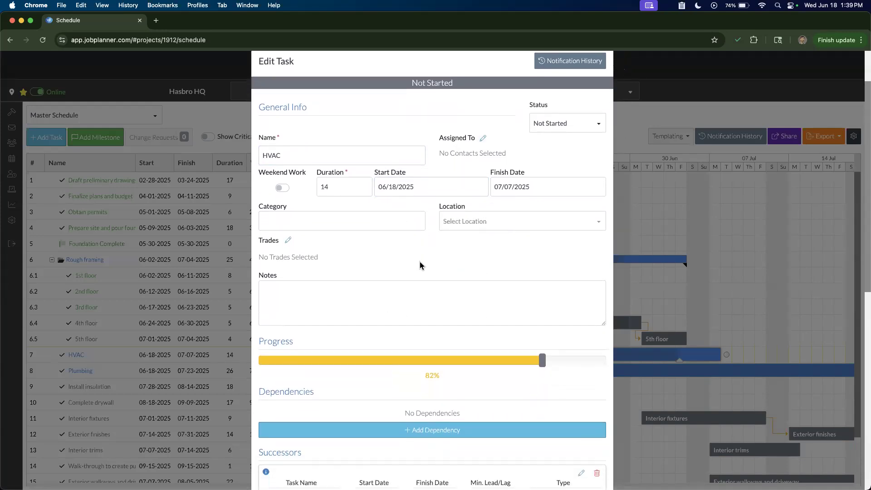
scroll(420, 266, down, 10)
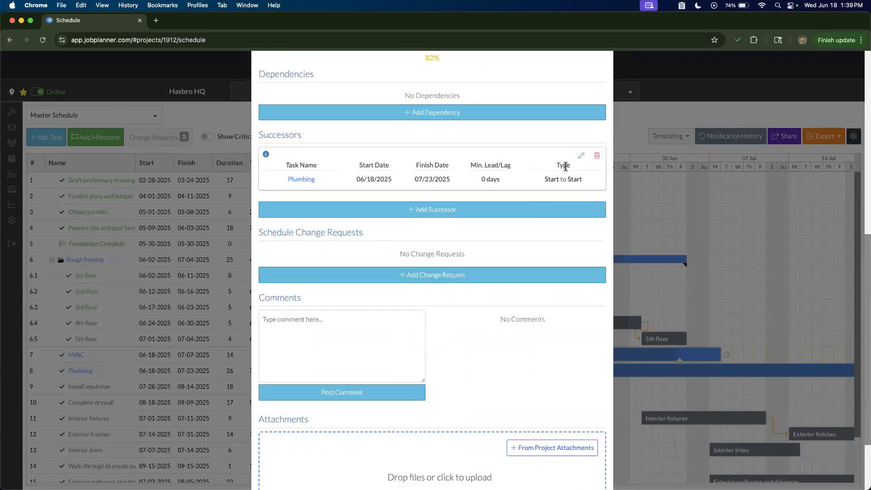
scroll(508, 305, down, 3)
click(570, 447)
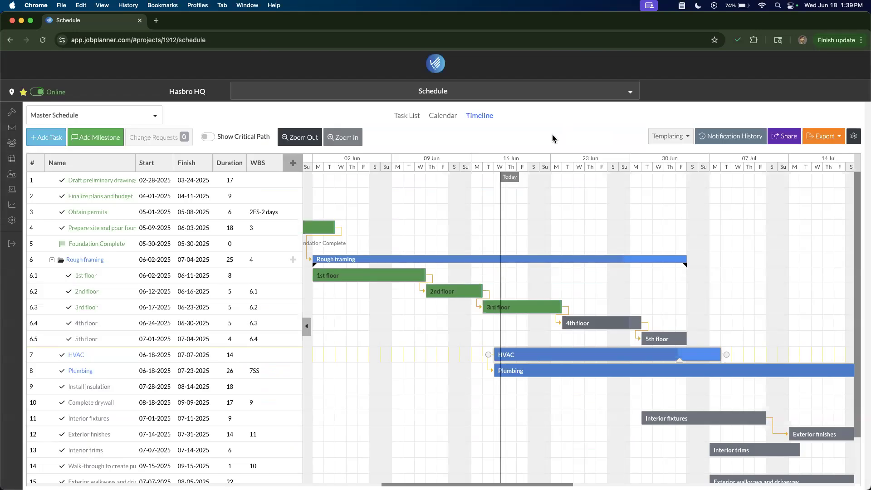
Step: Show the survey answers and attached photo in the daily report for 05/05/2025
click(535, 91)
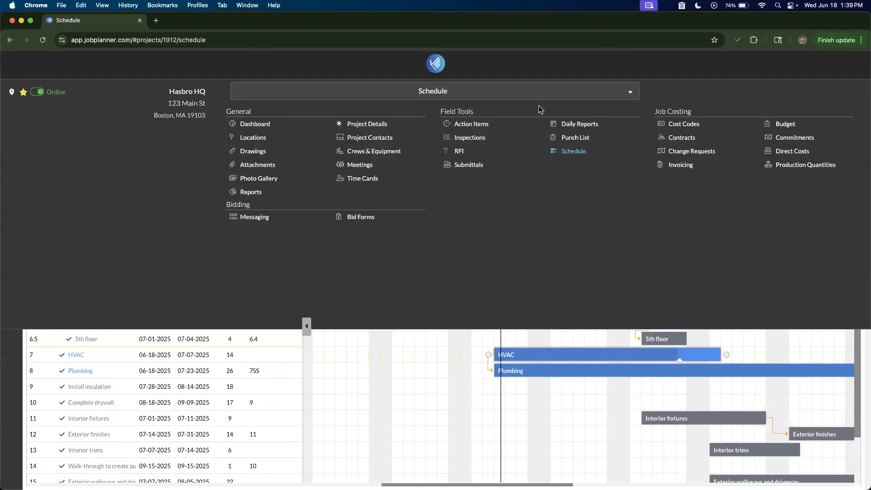
click(567, 126)
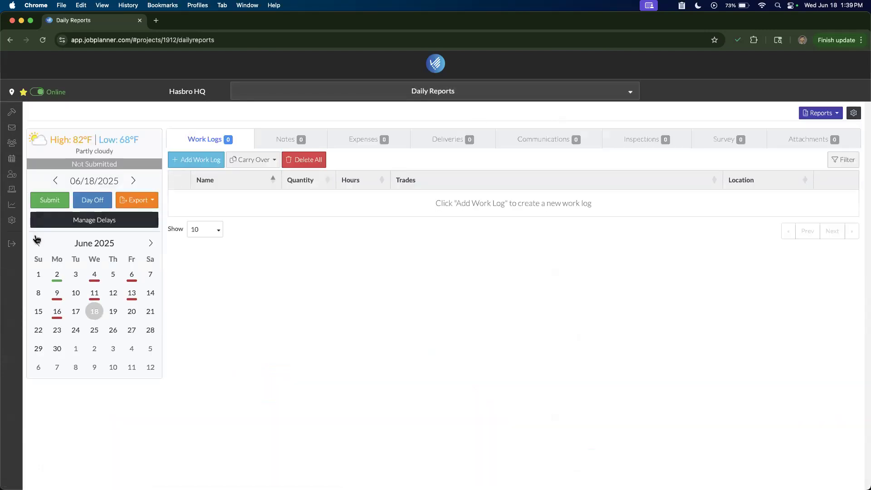
click(37, 239)
click(57, 292)
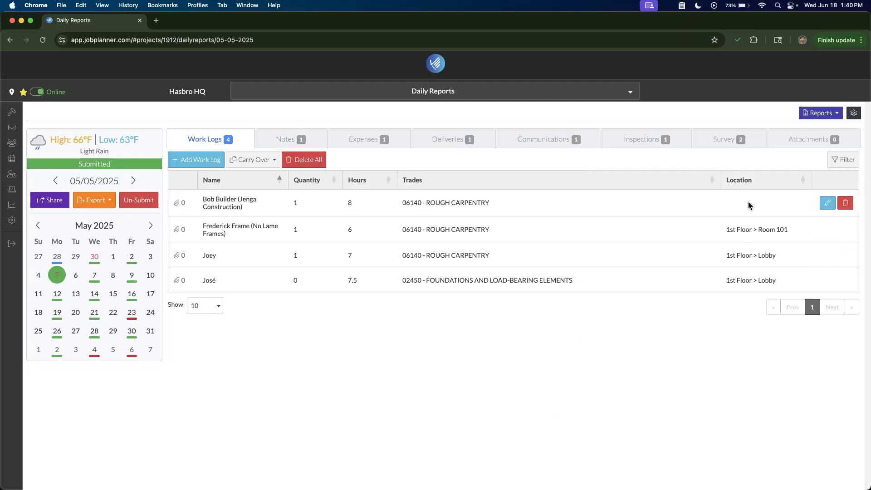
click(723, 140)
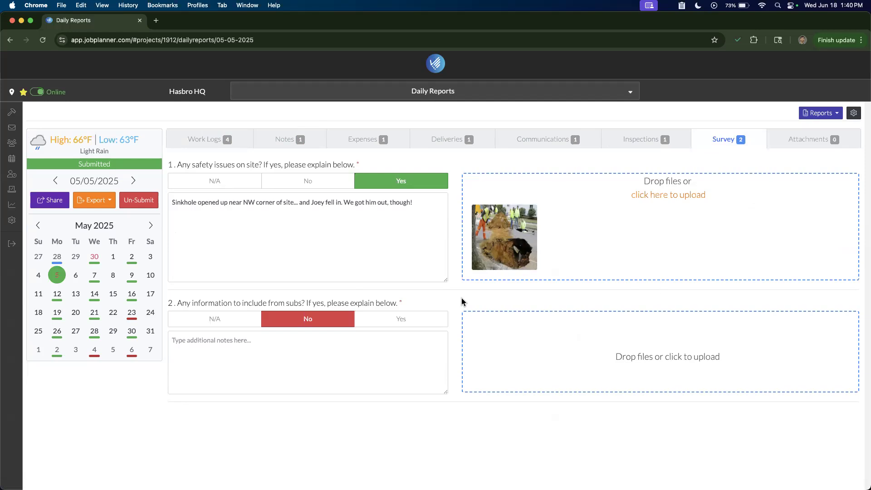
mouse_move(513, 242)
Step: Switch to the mobile app in BlueStacks, close the document window behind it, and browse the Hasbro HQ project's current drawing set
key(ctrl+Right)
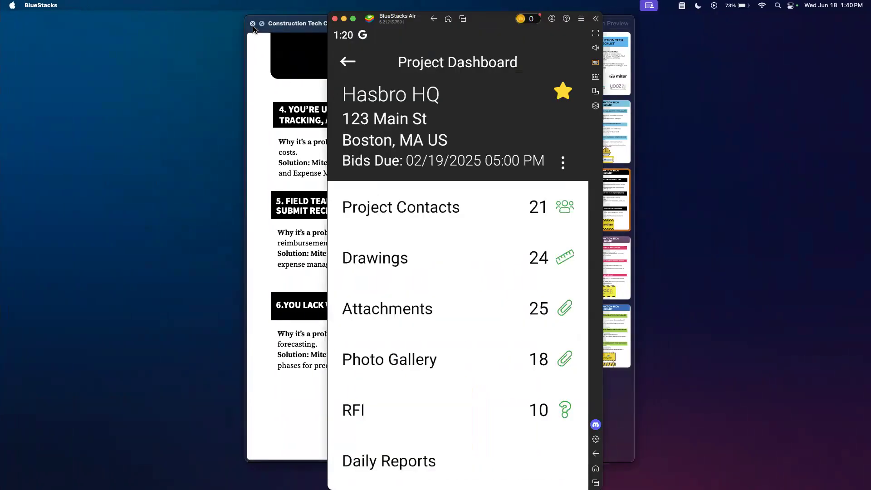
click(252, 25)
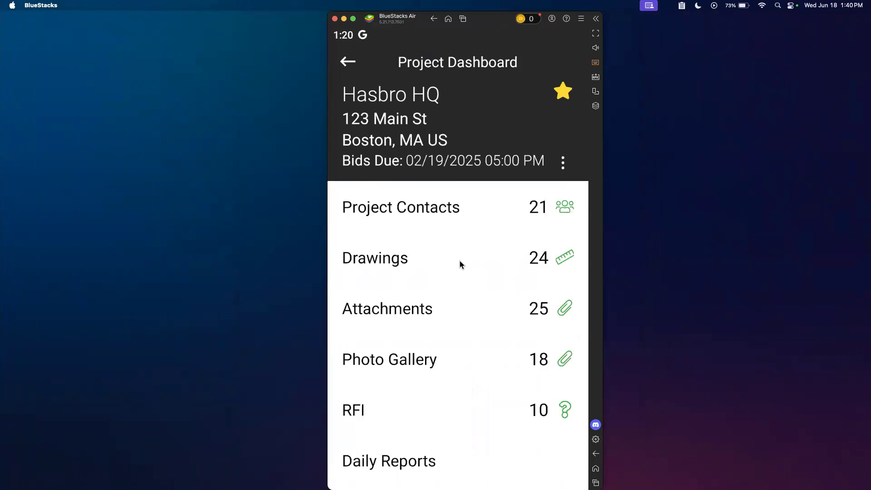
click(391, 267)
scroll(390, 265, down, 5)
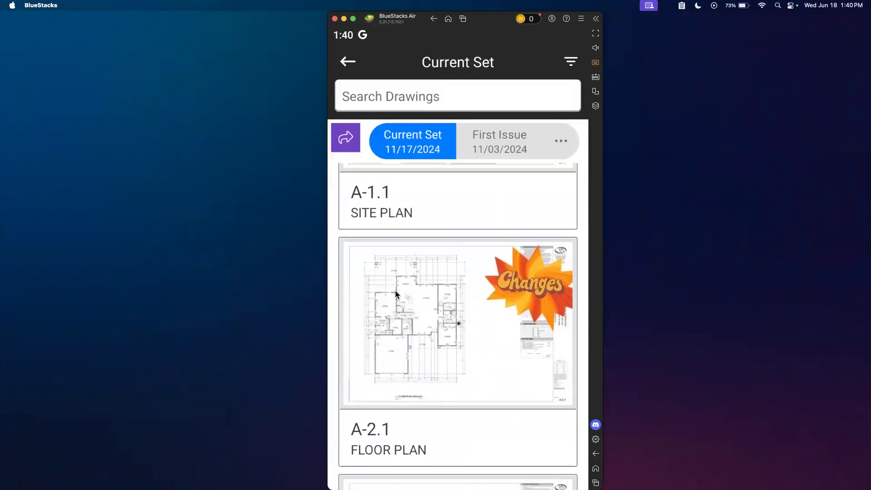
click(348, 63)
Step: Show the daily report survey for 06/18/2025 in the mobile app and activate the safety issues explanation field
scroll(363, 332, down, 3)
scroll(364, 330, down, 2)
click(368, 212)
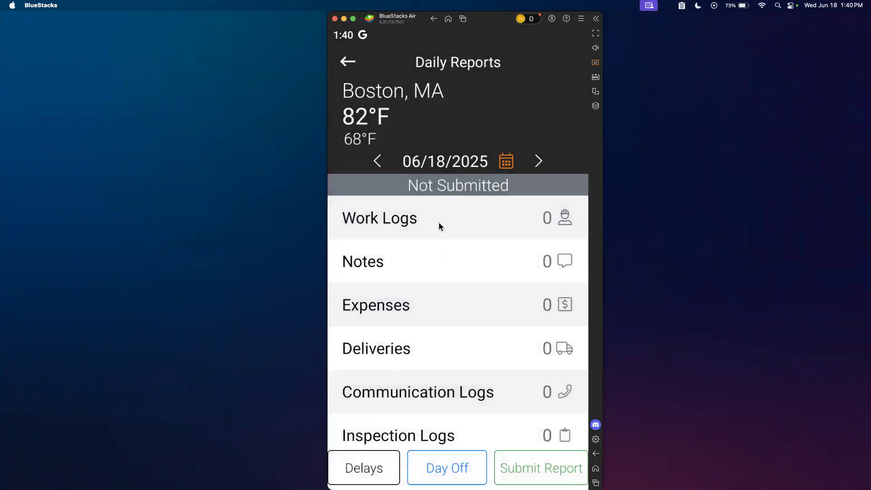
scroll(434, 351, down, 2)
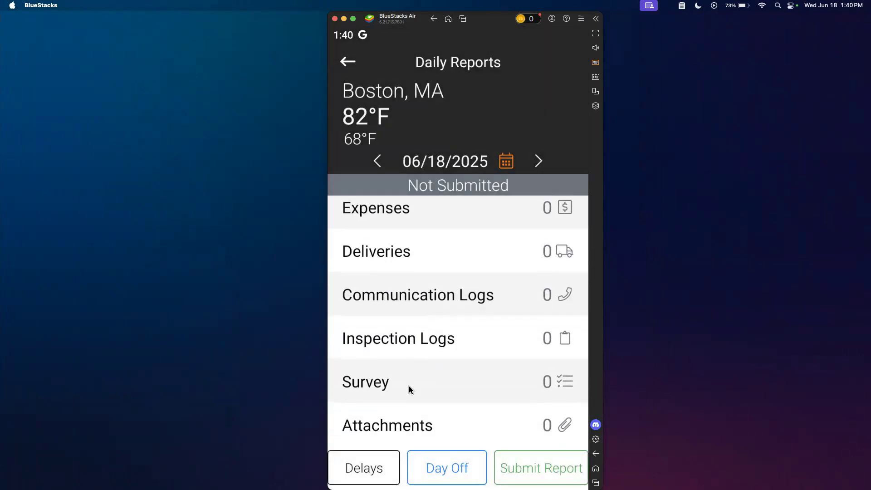
click(409, 386)
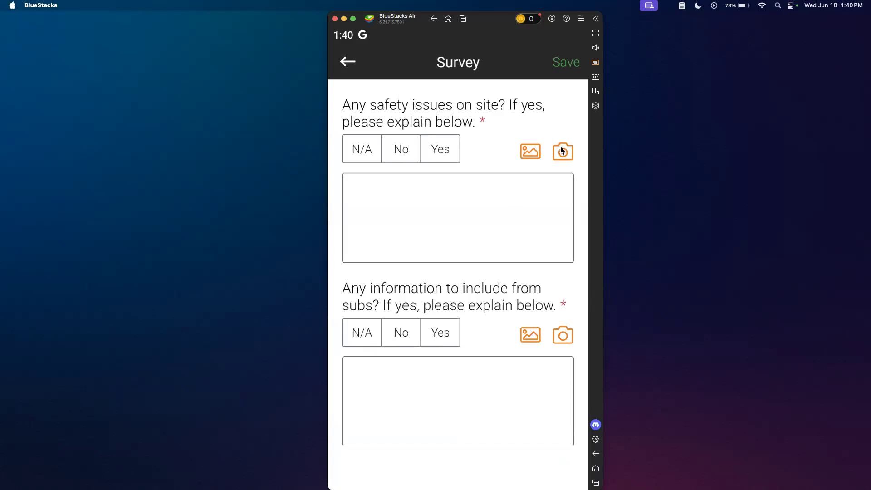
click(418, 237)
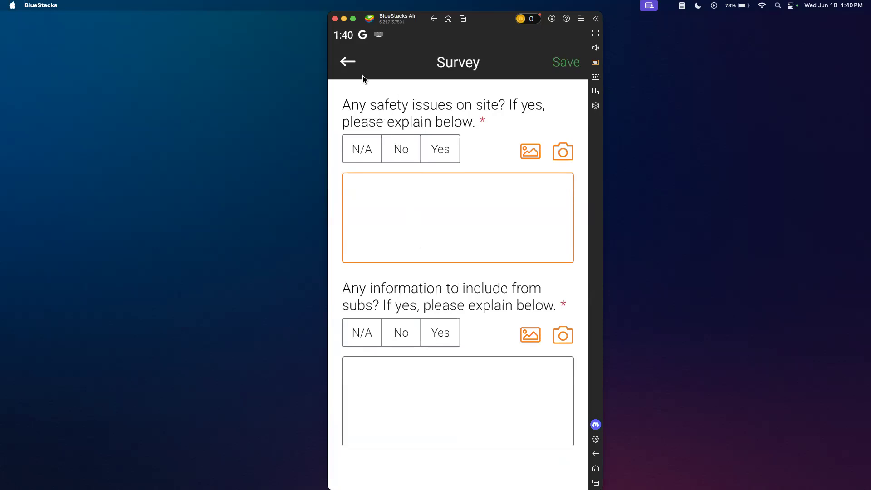
Step: Switch back to Chrome and show the Hasbro HQ project's budget
key(ctrl+Left)
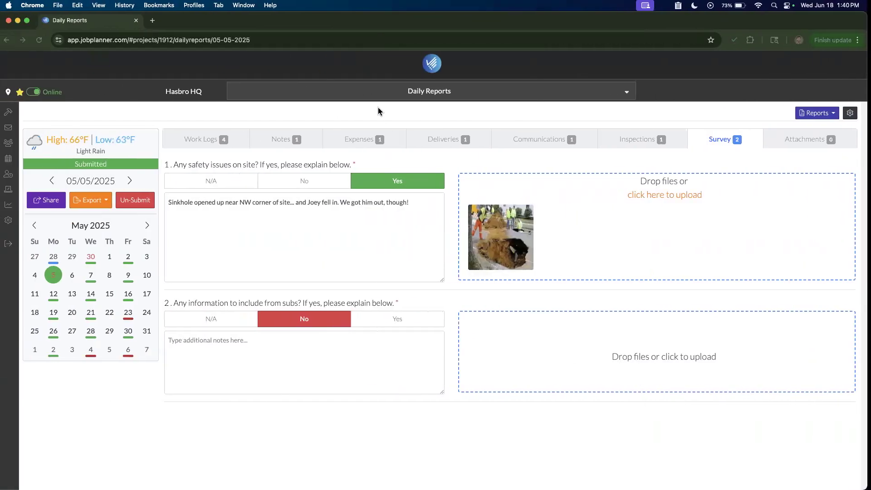
click(375, 97)
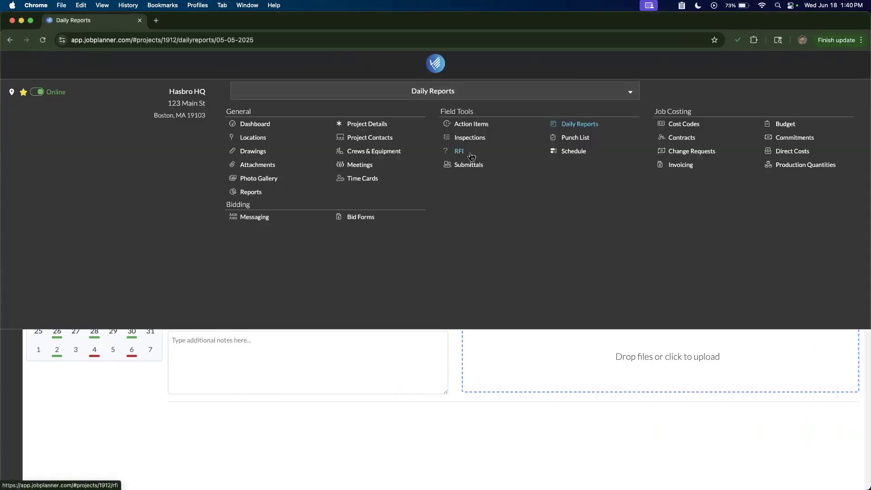
click(781, 125)
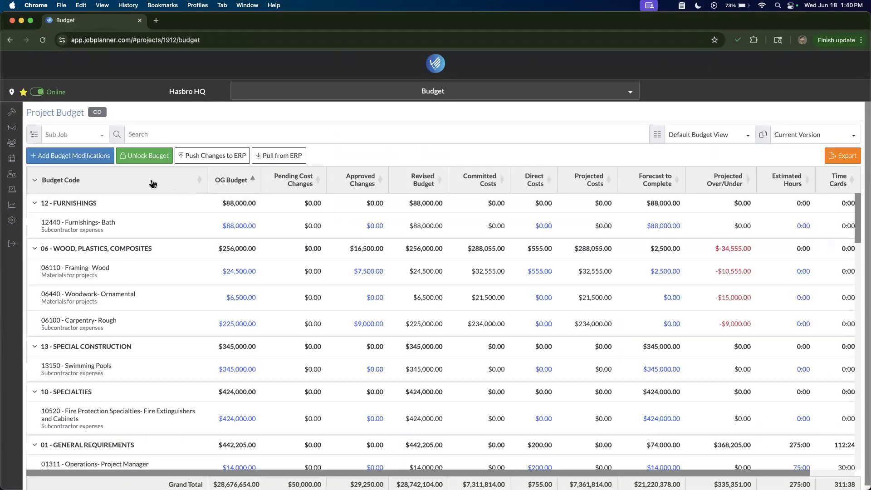
Step: Sort the project budget by budget code and collapse all divisions to review the division-level rows
click(108, 184)
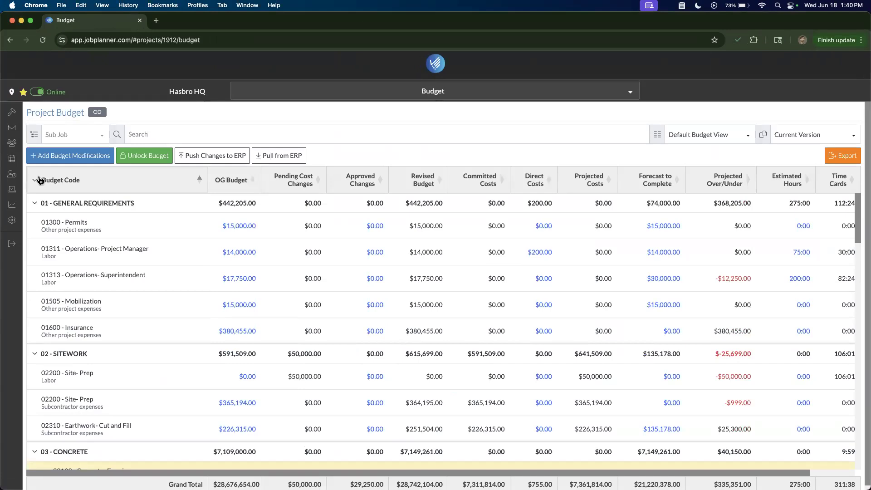
click(34, 180)
click(192, 187)
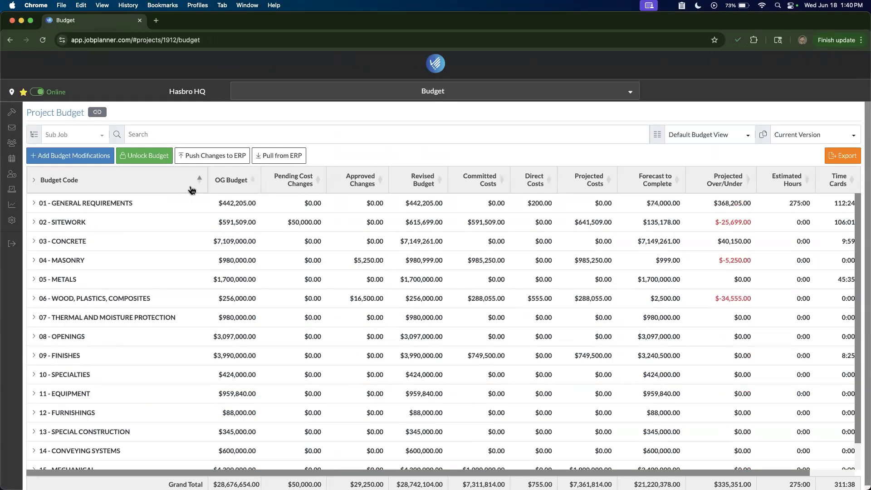
scroll(156, 230, down, 1)
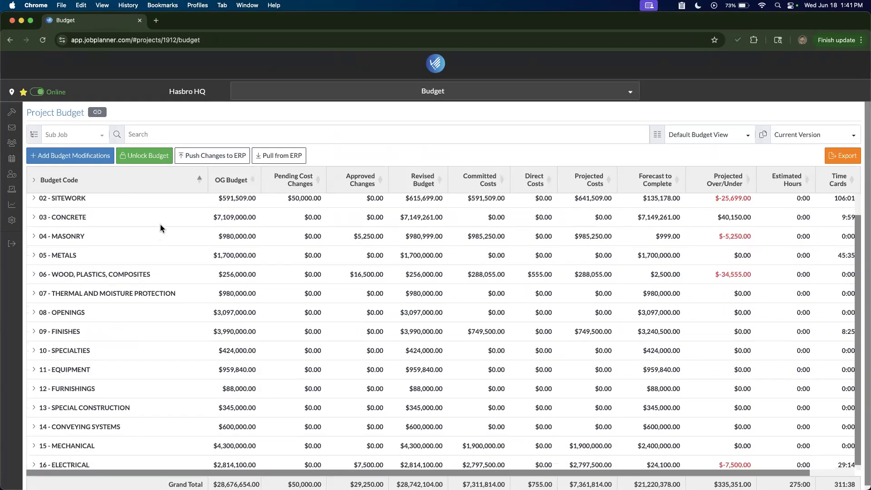
scroll(90, 276, up, 1)
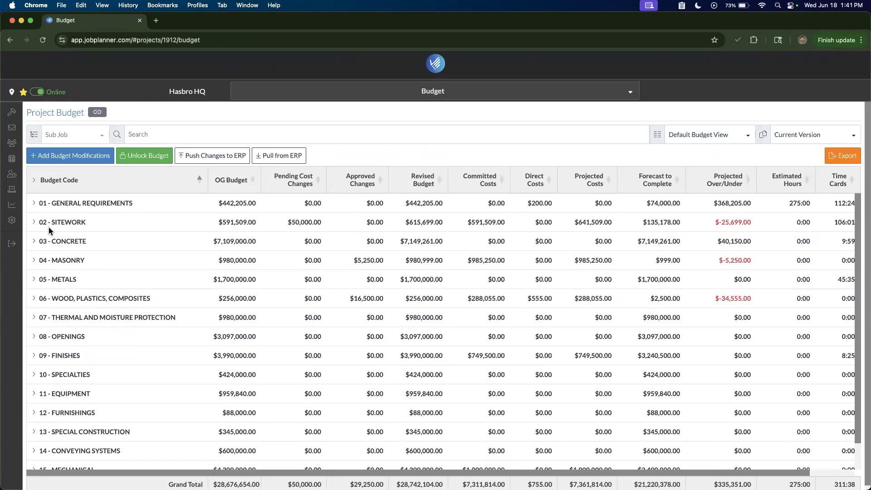
Step: Expand the 03 - CONCRETE division in the budget and review its line items
click(34, 241)
scroll(97, 339, down, 1)
scroll(97, 340, down, 1)
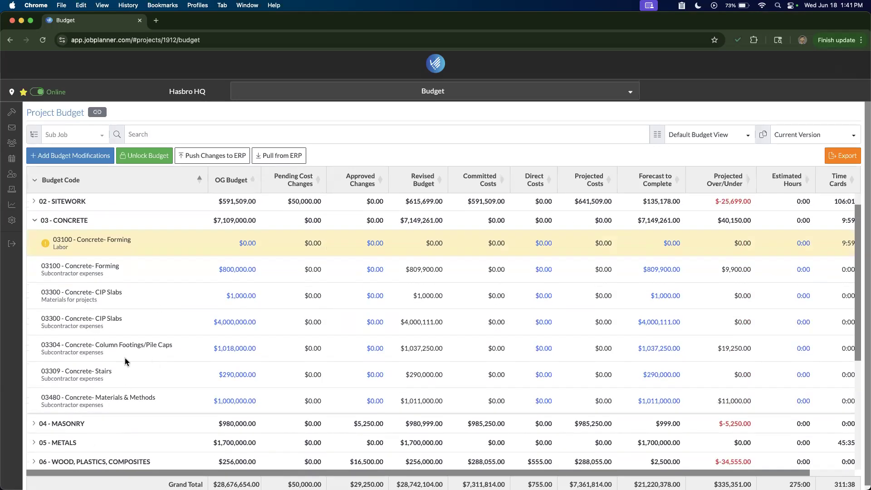
scroll(121, 339, down, 2)
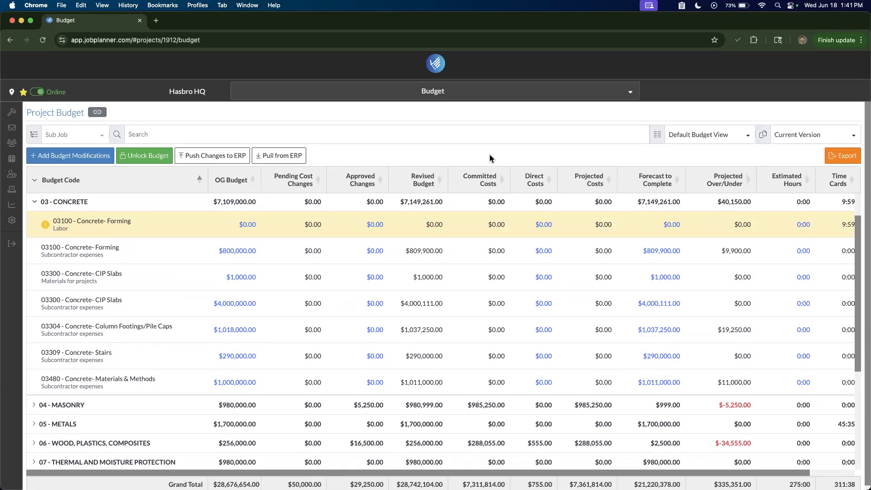
Step: Show the Hasbro HQ project's commitments list and look over the other job costing tools available
click(513, 96)
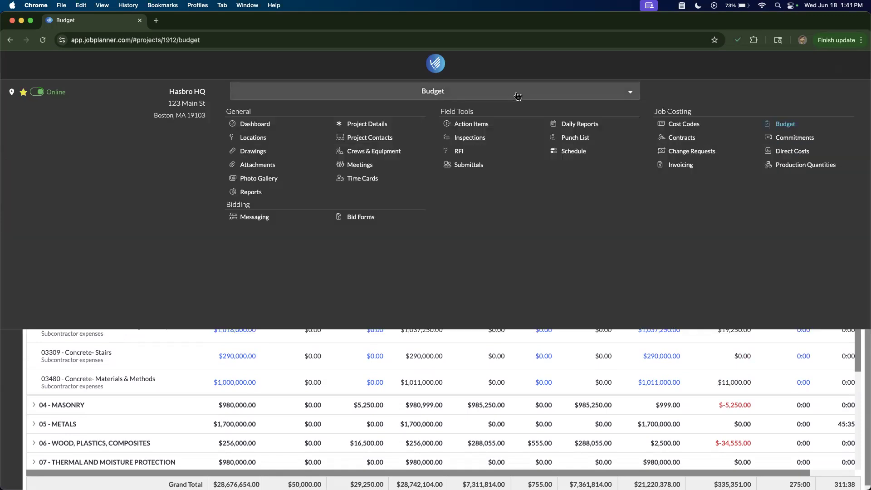
click(783, 139)
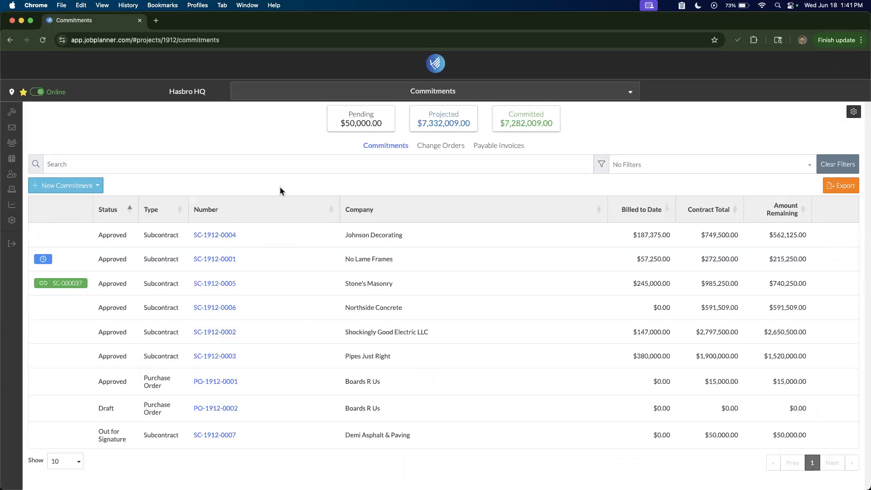
click(291, 98)
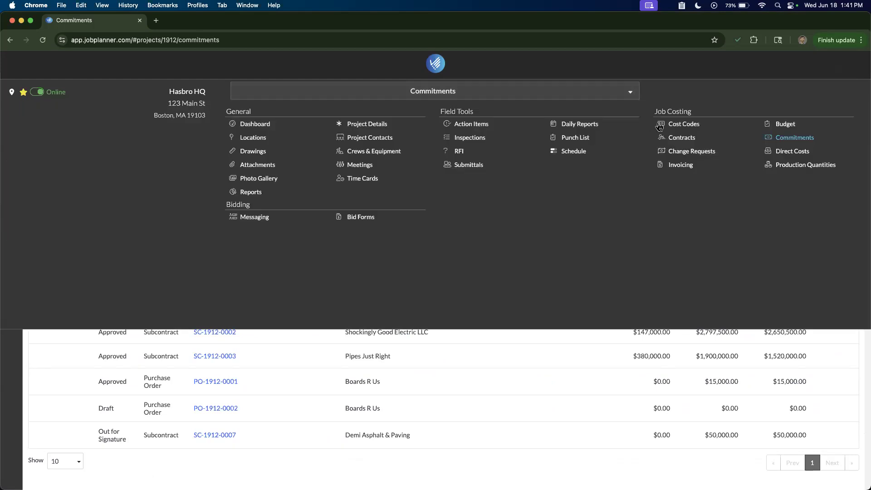
click(637, 94)
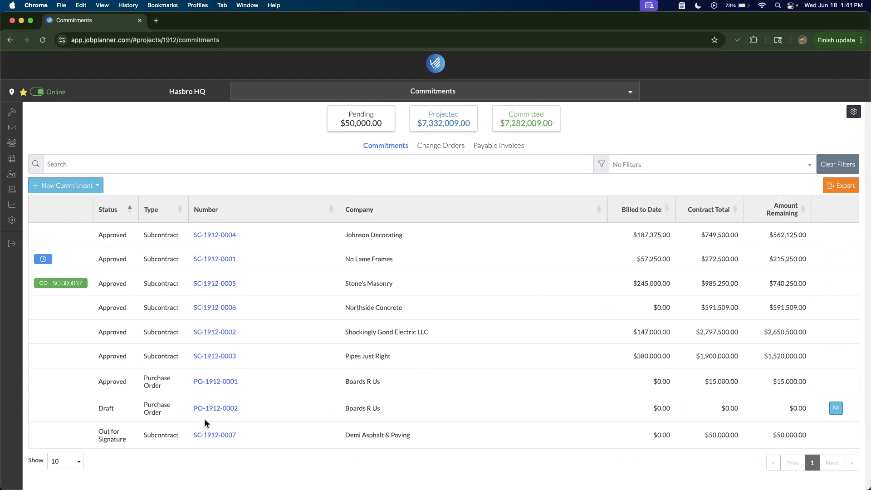
Step: Open the Stone's Masonry subcontract and show its schedule of values and its invoices
click(226, 283)
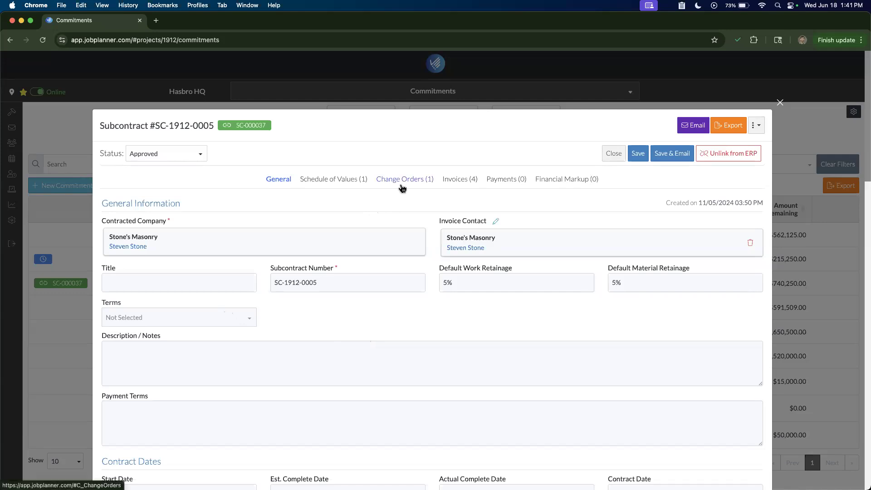
click(361, 181)
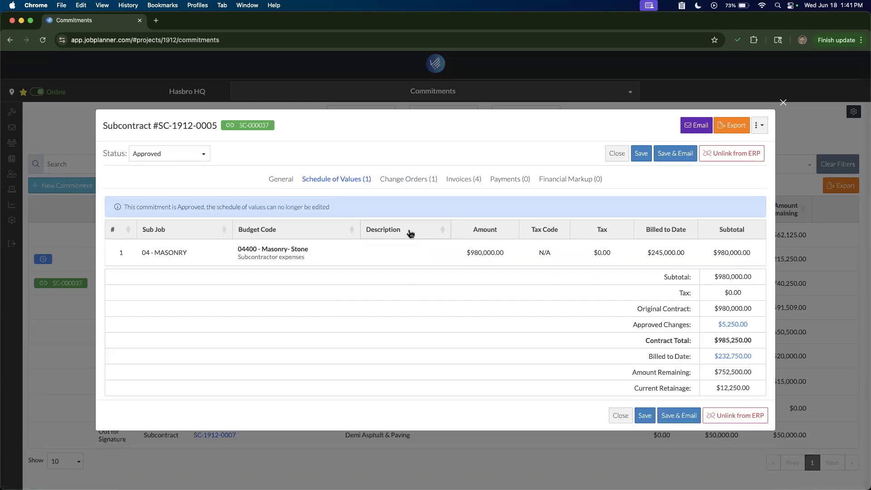
click(449, 180)
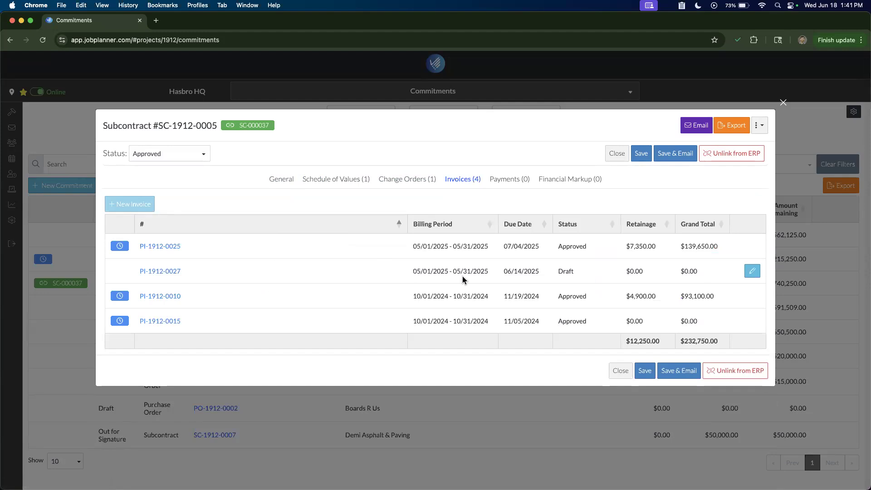
Step: In the draft May 2025 invoice's schedule of values, set this period's work completed to 35% for the subcontract line and 100% for the change order line
click(160, 272)
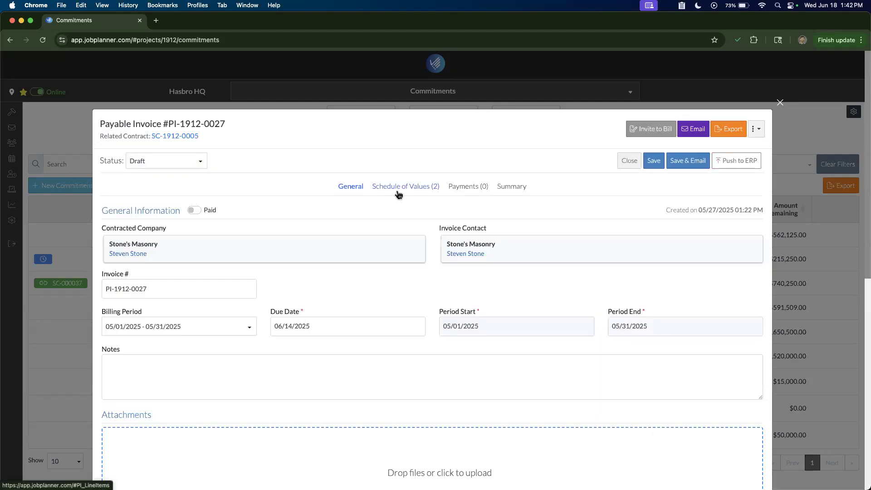
click(398, 194)
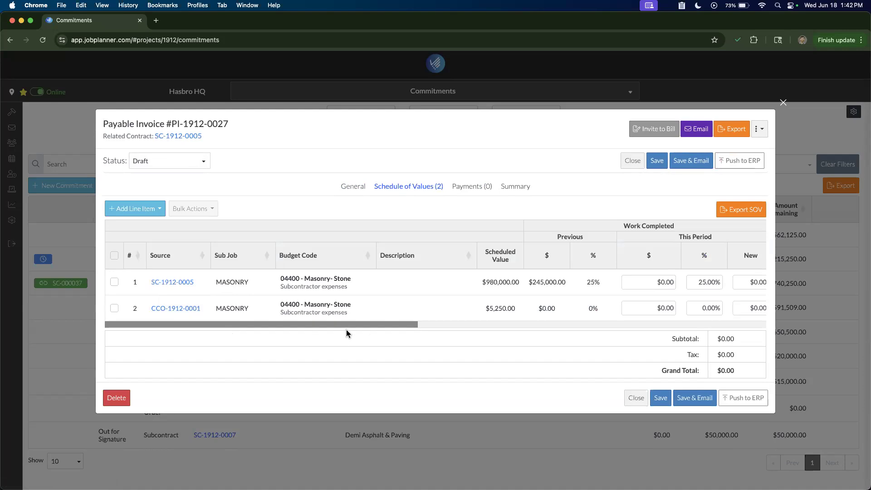
drag(347, 323, 361, 326)
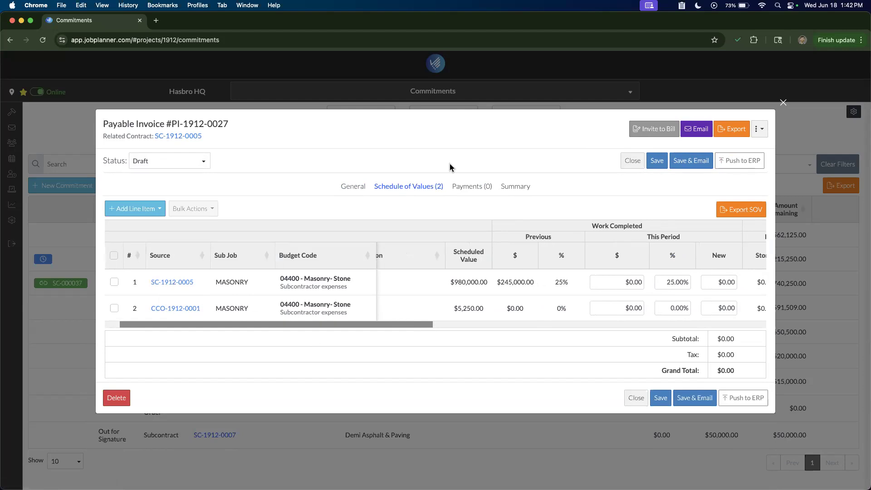
click(669, 279)
key(BackSpace)
text(3)
double_click(674, 308)
text(100)
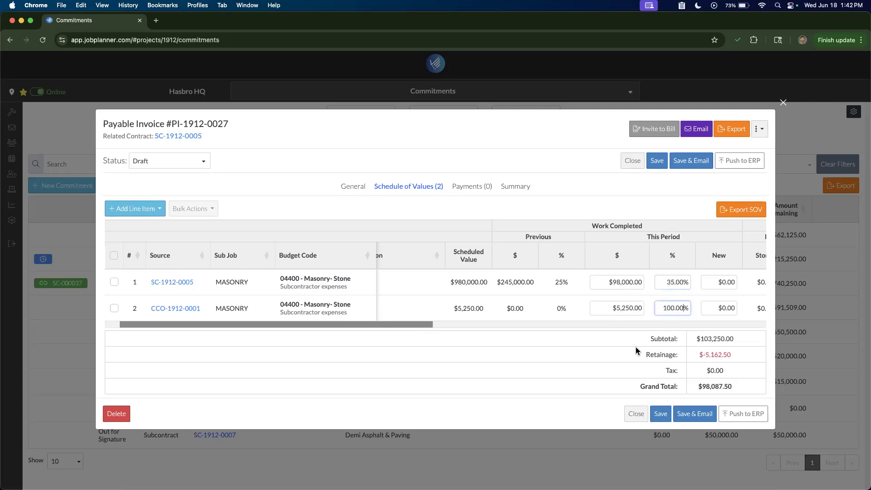
Step: Highlight the invoice's subtotal, point out its retainage, and show the available invoice status options
drag(697, 338, 737, 340)
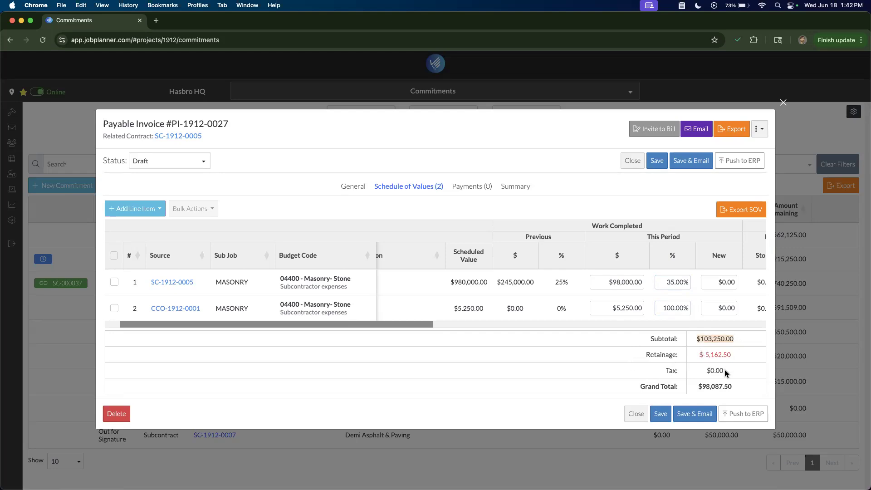
click(698, 356)
click(142, 165)
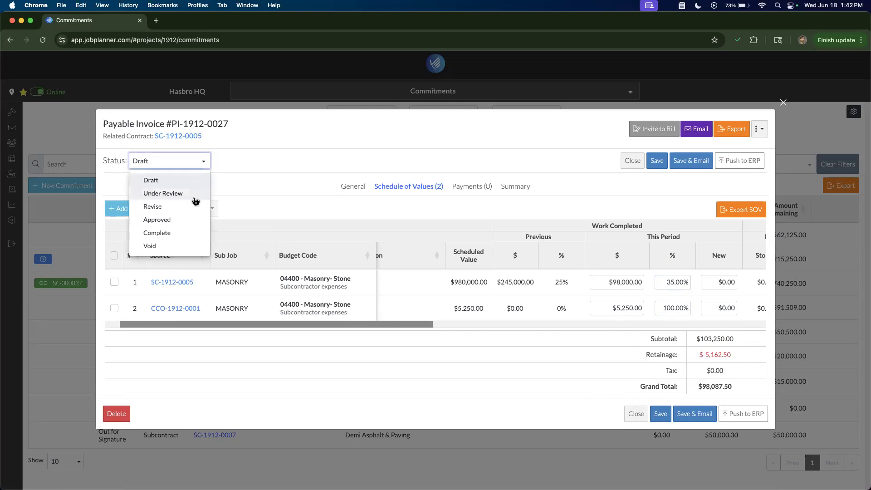